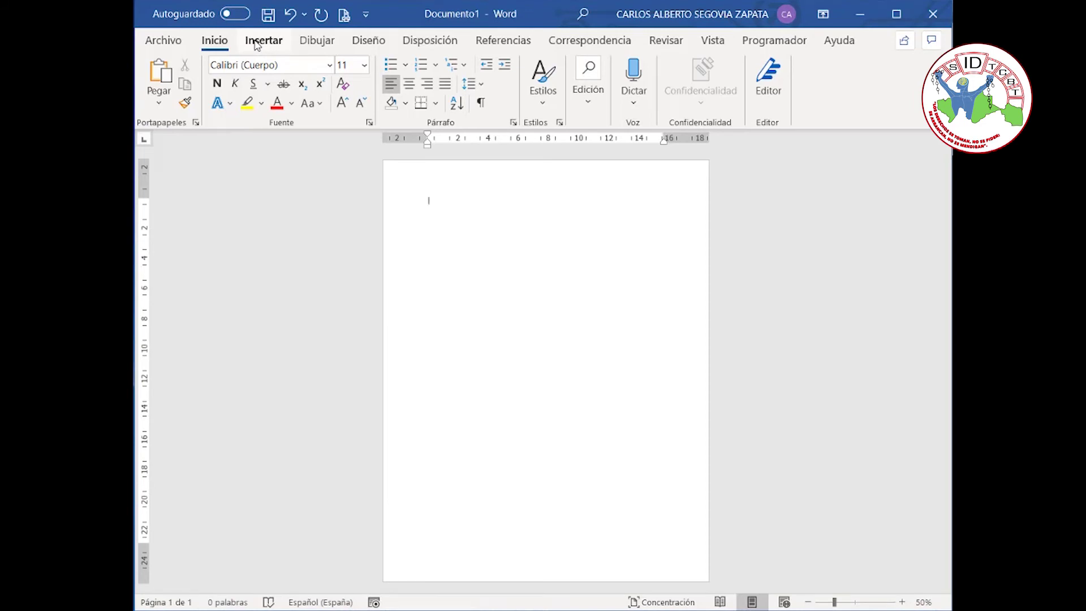
Insert the picture "messi" from the revista digital folder on this device into the blank page
{"action": "left_click", "coordinate": [257, 40]}
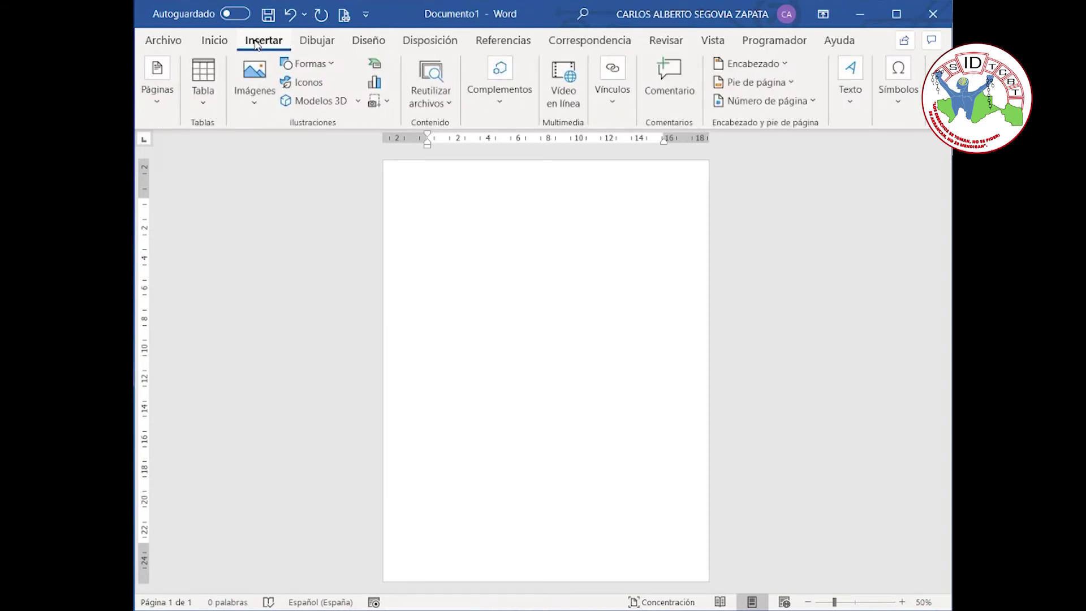
{"action": "left_click", "coordinate": [263, 104]}
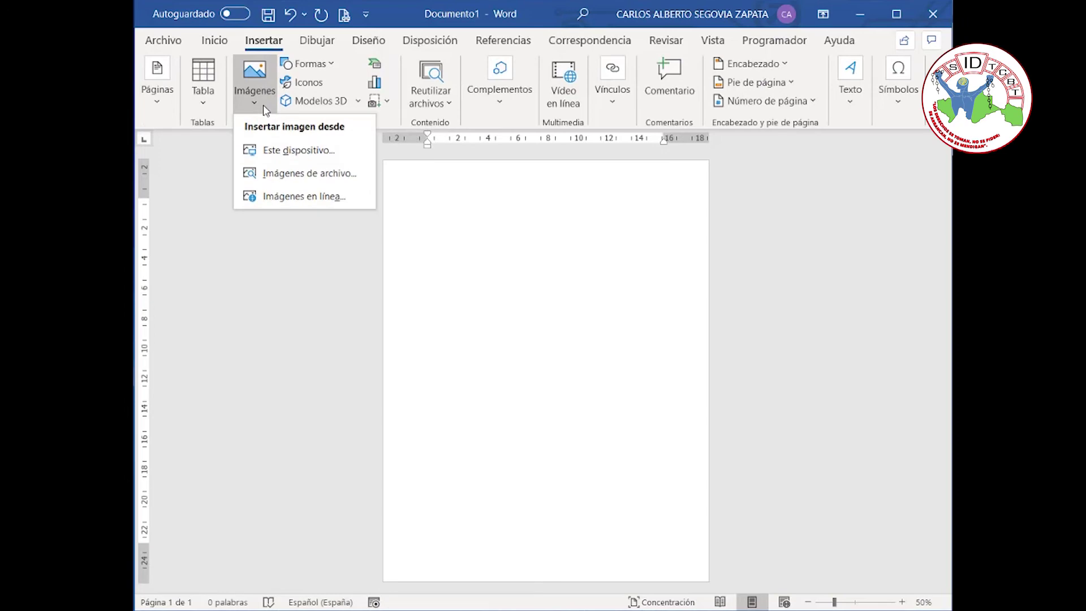
{"action": "left_click", "coordinate": [305, 156]}
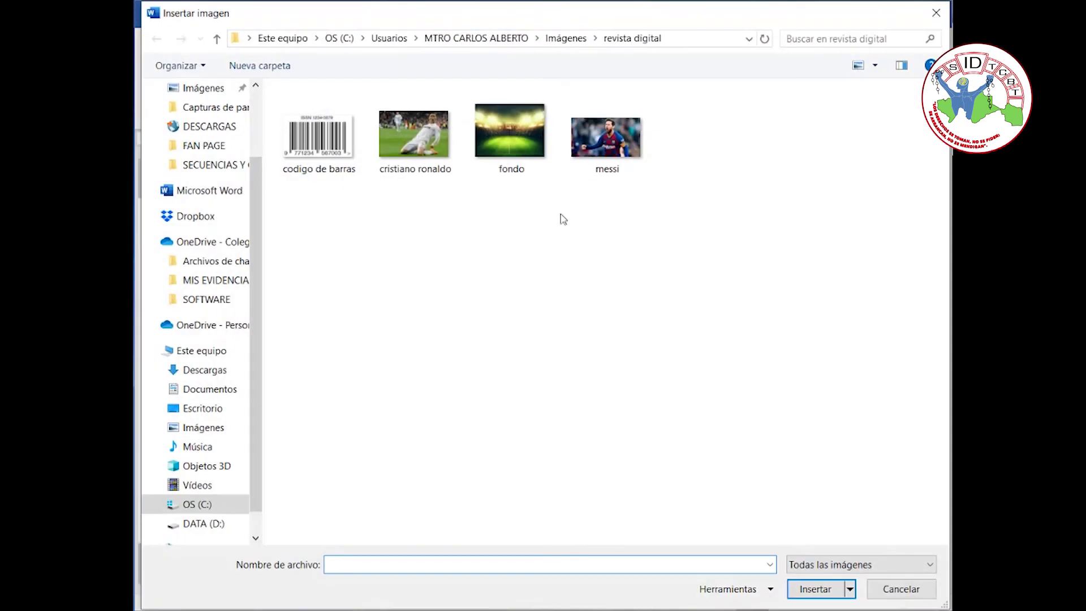
{"action": "left_click", "coordinate": [610, 159]}
{"action": "left_click", "coordinate": [825, 589]}
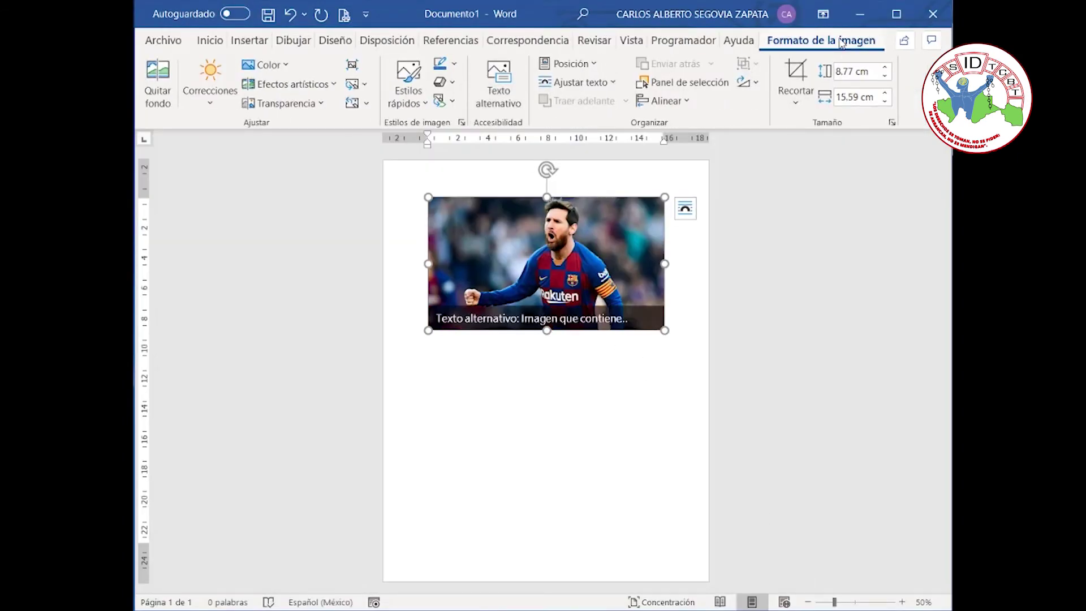
Remove the player picture's background and crop it closely around the player to about 10.88 by 8.42 cm
{"action": "left_click", "coordinate": [158, 100]}
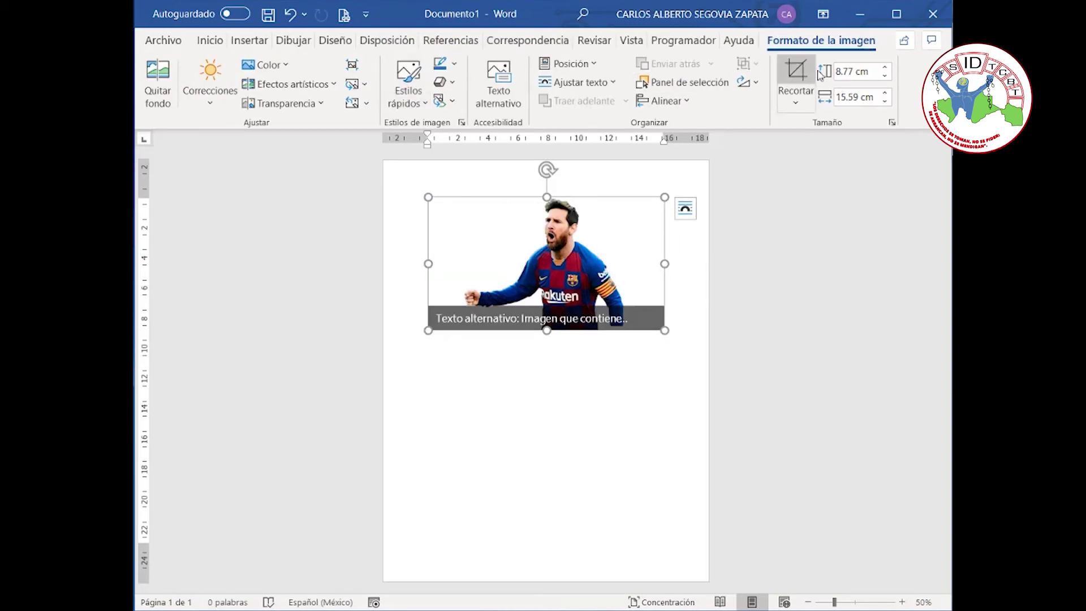
{"action": "left_click", "coordinate": [798, 70]}
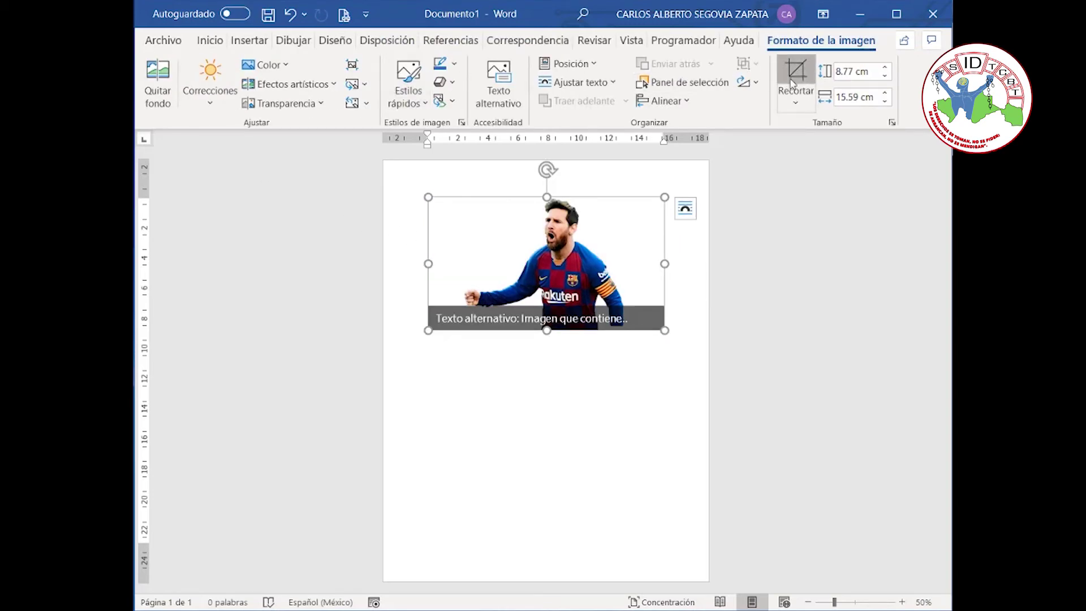
{"action": "left_click_drag", "start_coordinate": [430, 263], "coordinate": [461, 270]}
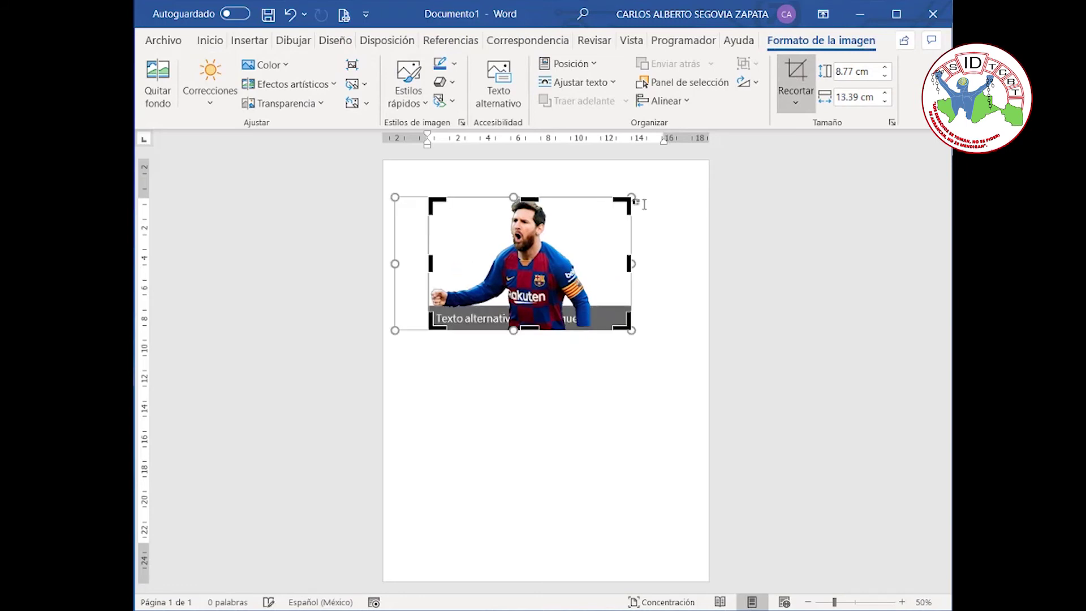
{"action": "left_click_drag", "start_coordinate": [630, 264], "coordinate": [592, 265]}
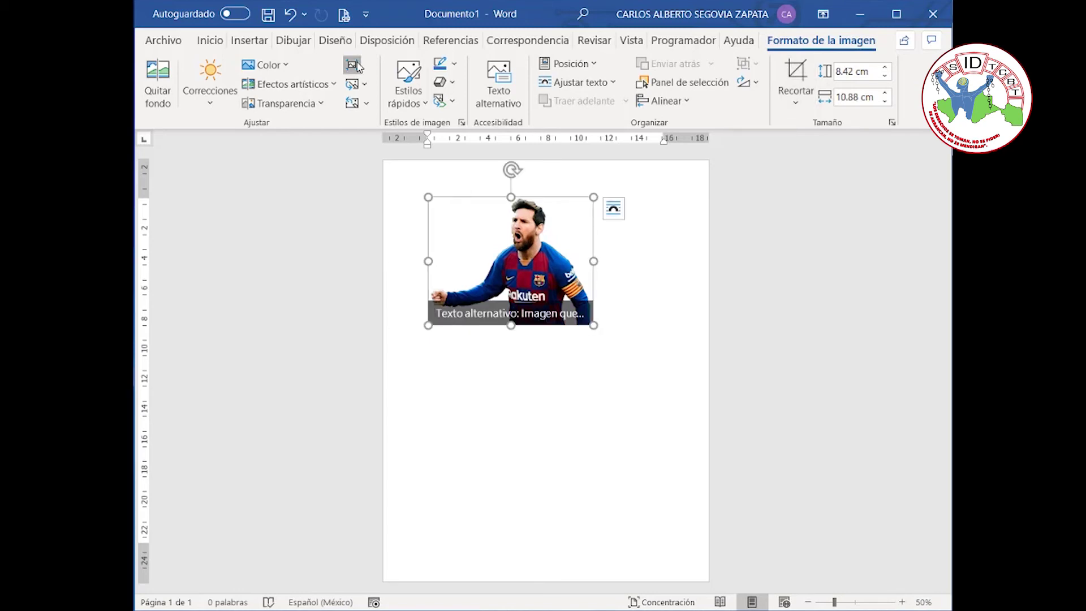
Try to compress only this picture with its cropped areas deleted at the default resolution, and undo the compression
{"action": "left_click", "coordinate": [355, 63]}
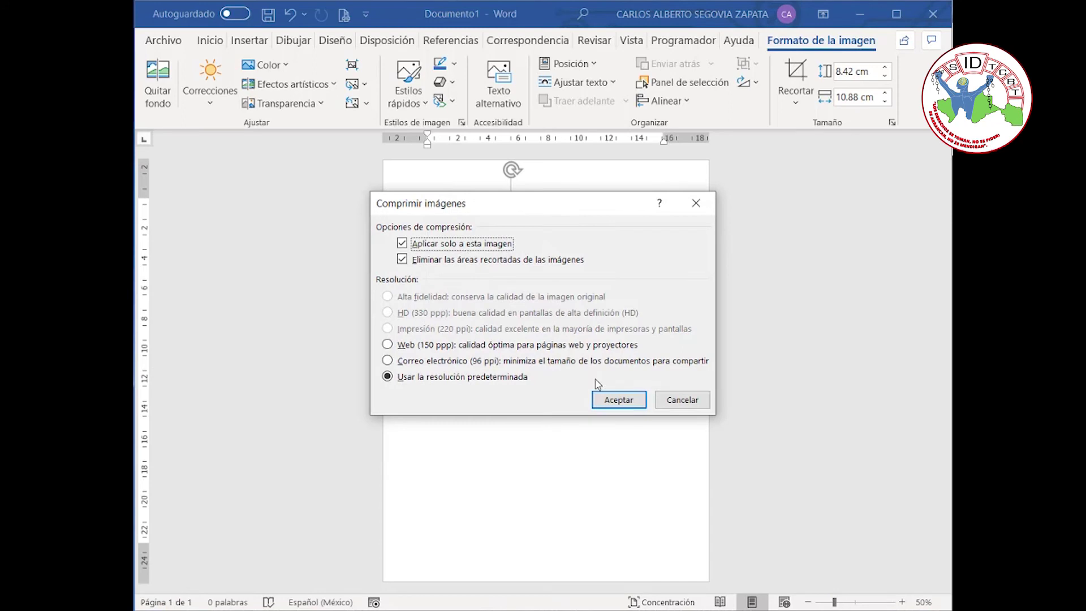
{"action": "left_click", "coordinate": [625, 403]}
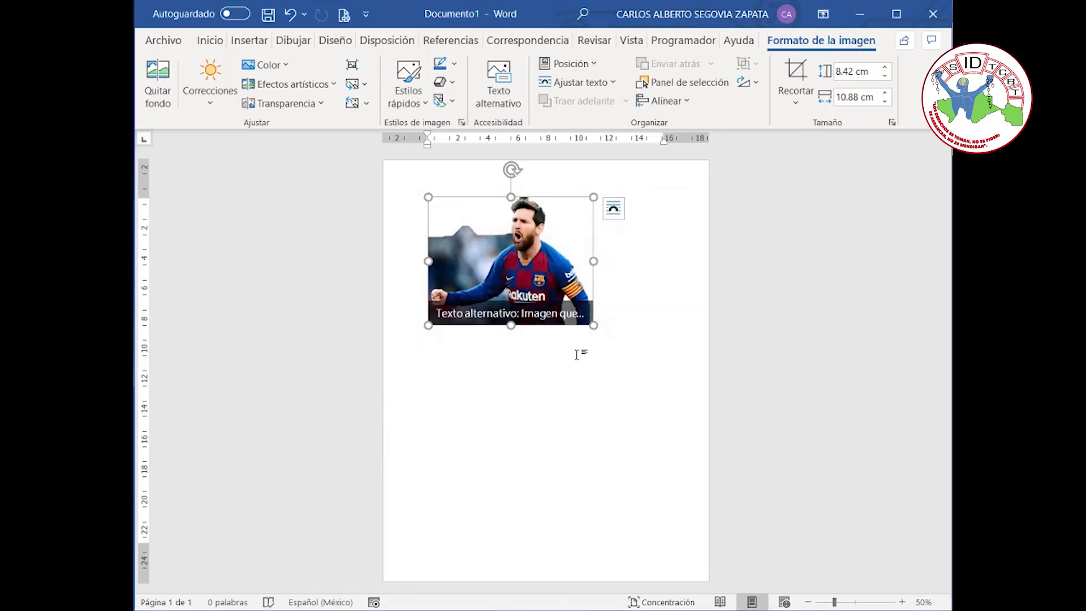
{"action": "key", "text": "ctrl+z"}
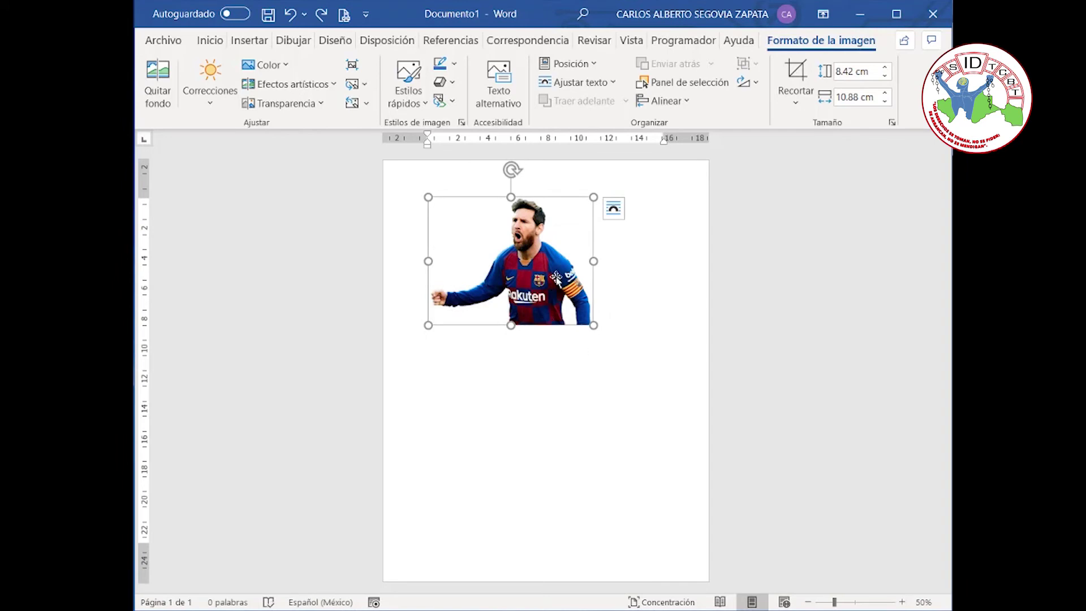
Set the player picture's text wrapping to in front of text and move it to the lower part of the page
{"action": "left_click", "coordinate": [613, 209]}
{"action": "left_click", "coordinate": [737, 362]}
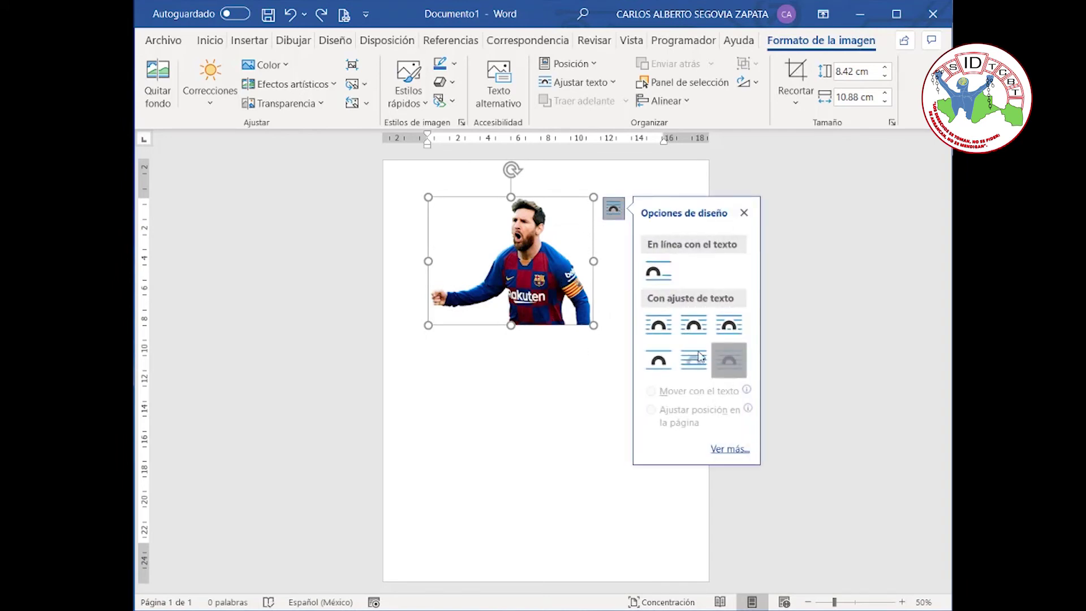
{"action": "left_click_drag", "start_coordinate": [546, 301], "coordinate": [595, 518]}
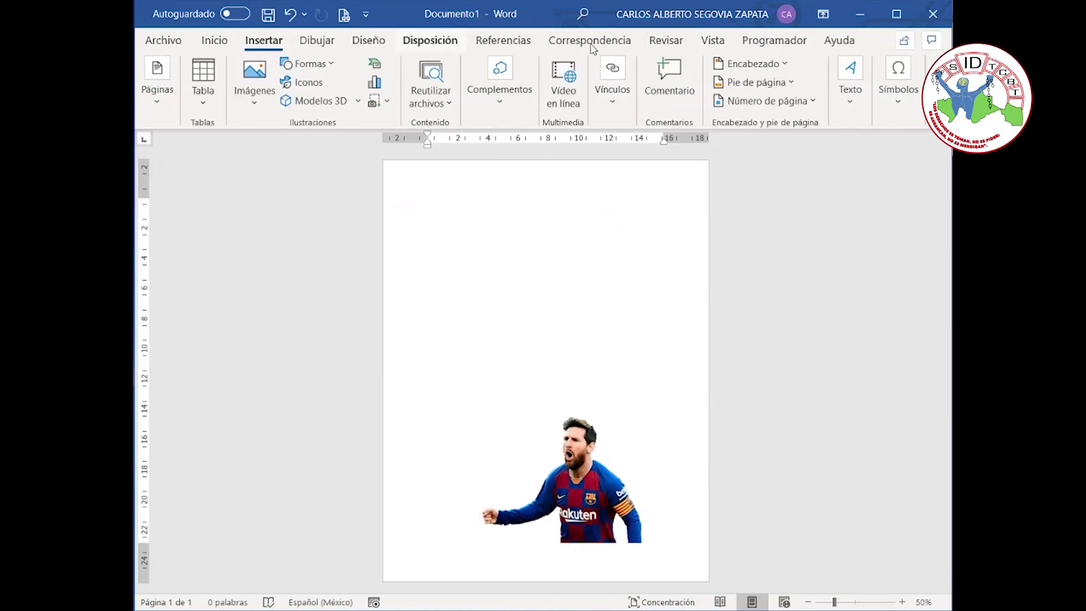
Insert a WordArt title in the plain black style with the text "FUTBOL TOTAL"
{"action": "left_click", "coordinate": [851, 105]}
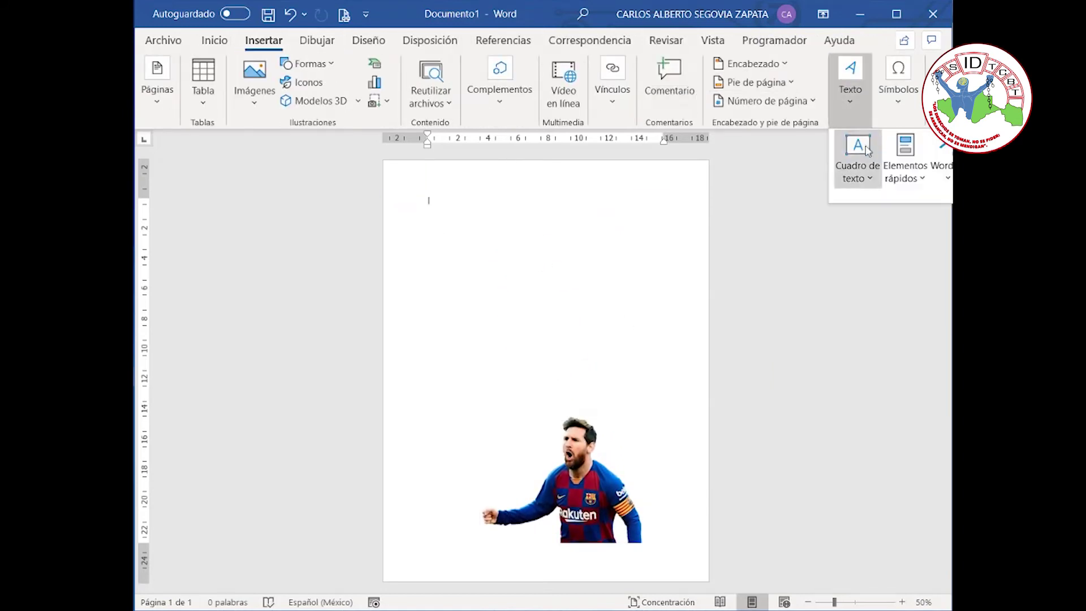
{"action": "left_click", "coordinate": [945, 163]}
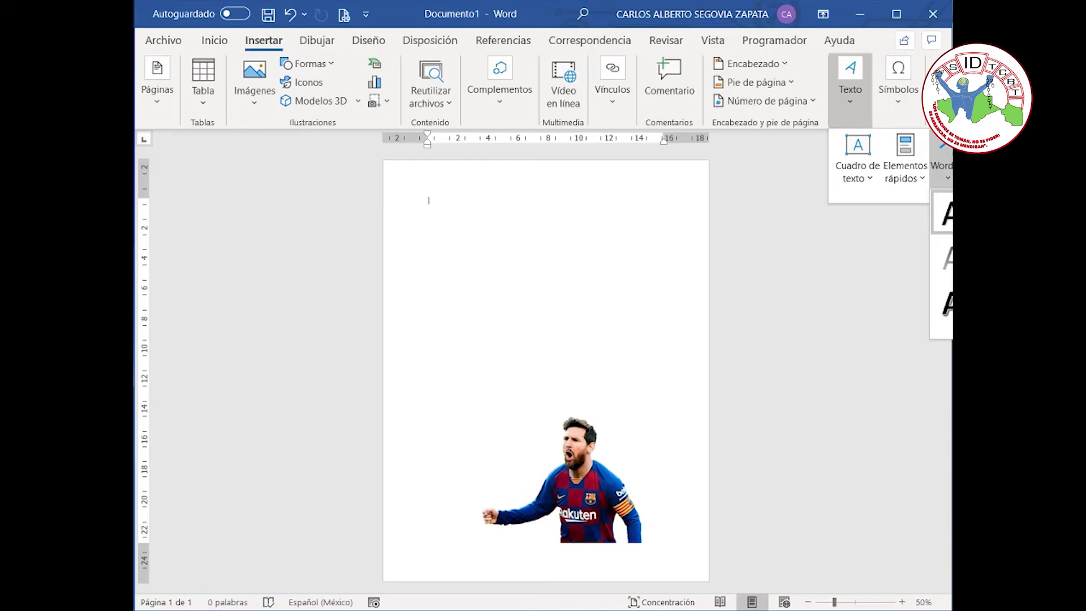
{"action": "left_click", "coordinate": [943, 215]}
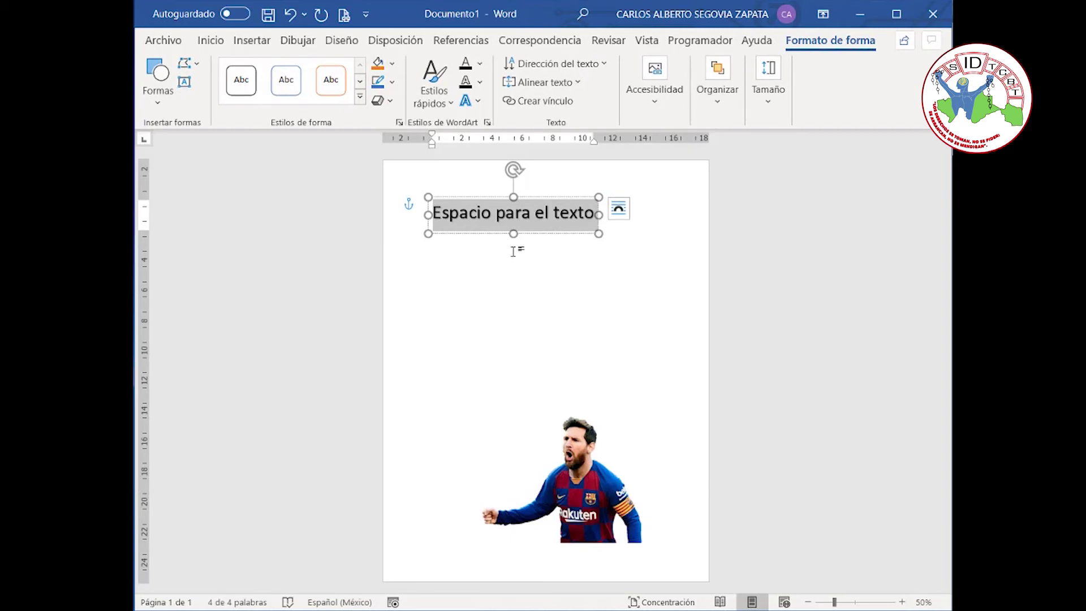
{"action": "type", "text": "FU"}
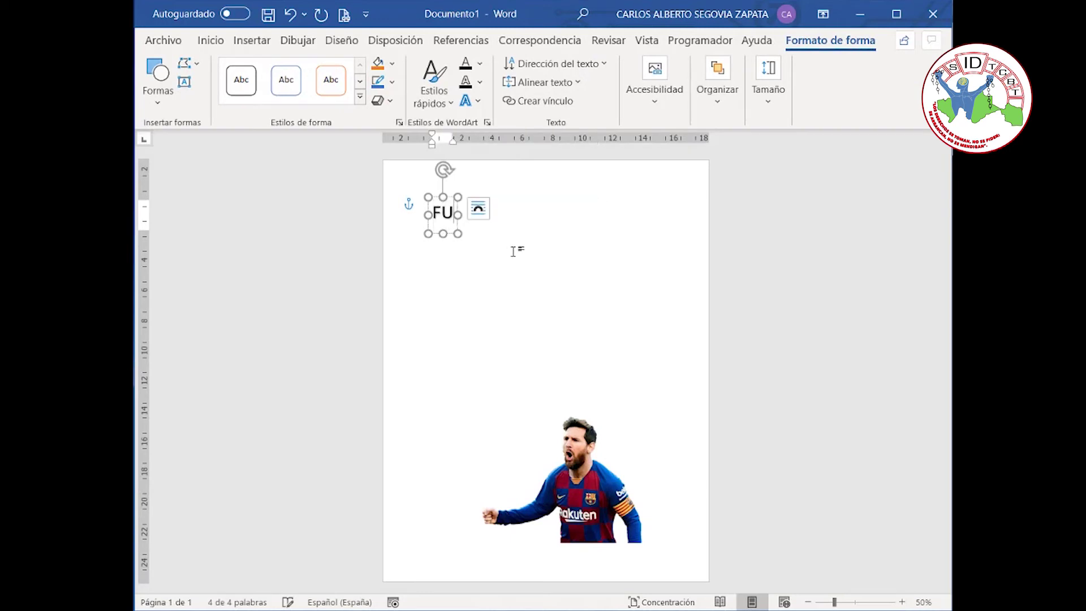
{"action": "type", "text": "TBOL"}
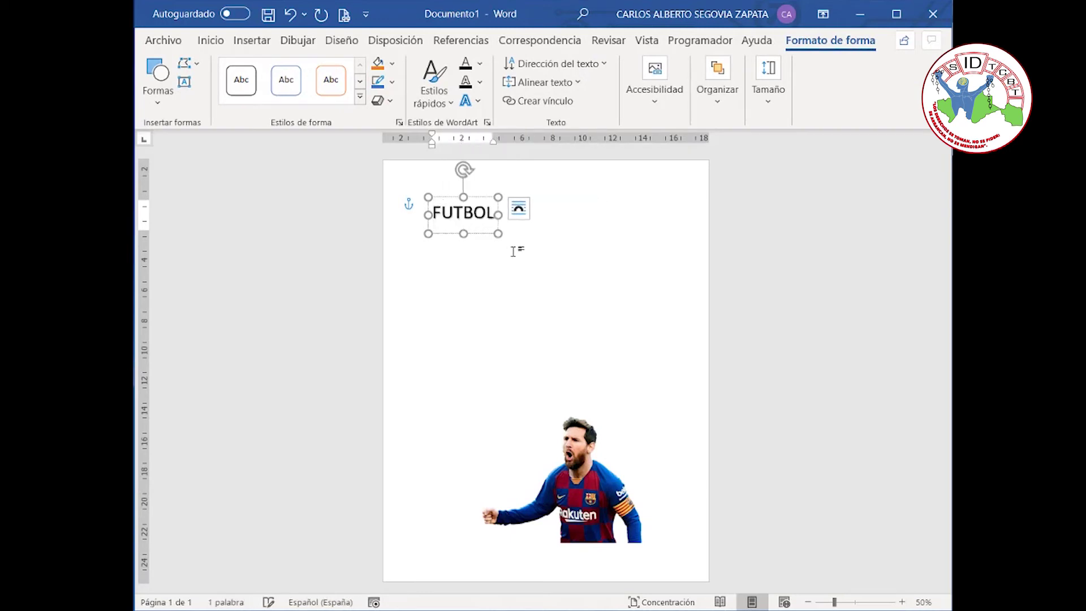
{"action": "type", "text": " TOTAL"}
Format the whole WordArt title with font size 40 and the Recharge Rg font
{"action": "key", "text": "ctrl+a"}
{"action": "left_click", "coordinate": [211, 40]}
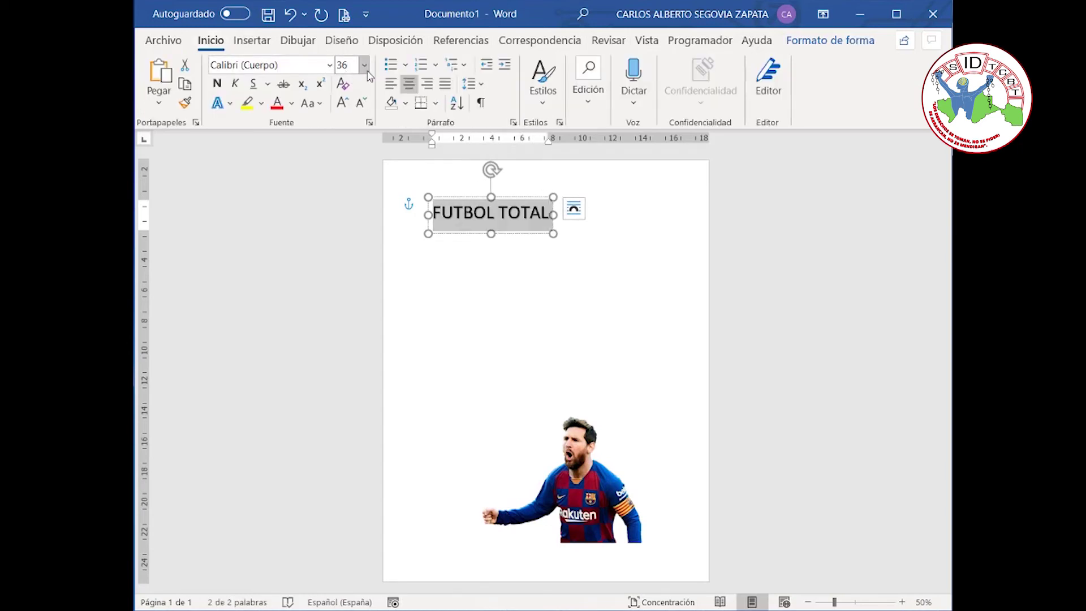
{"action": "left_click", "coordinate": [365, 68]}
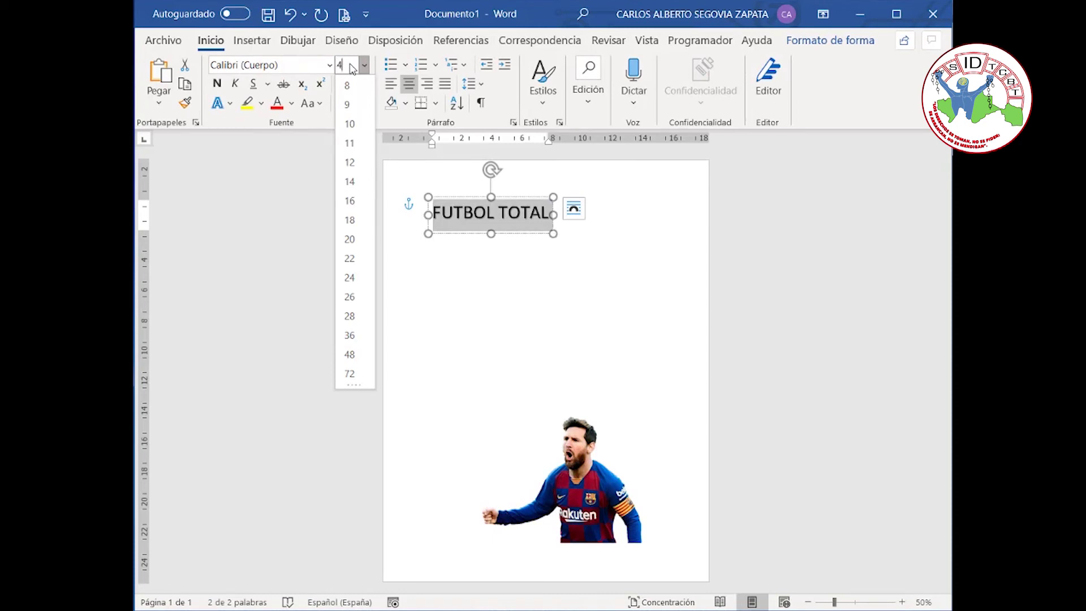
{"action": "type", "text": "40"}
{"action": "key", "text": "Return"}
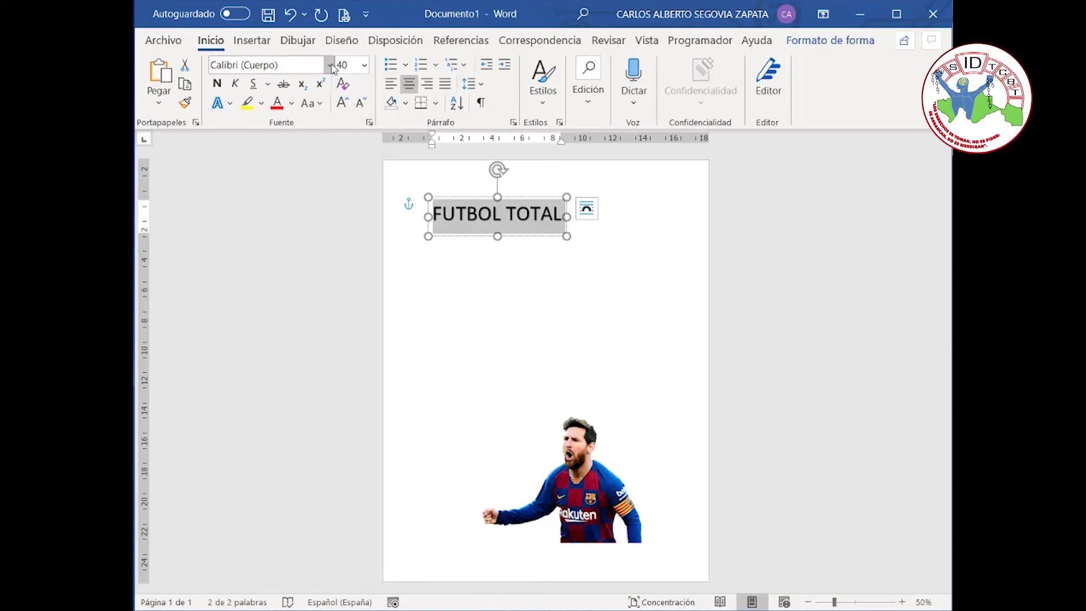
{"action": "left_click", "coordinate": [329, 65]}
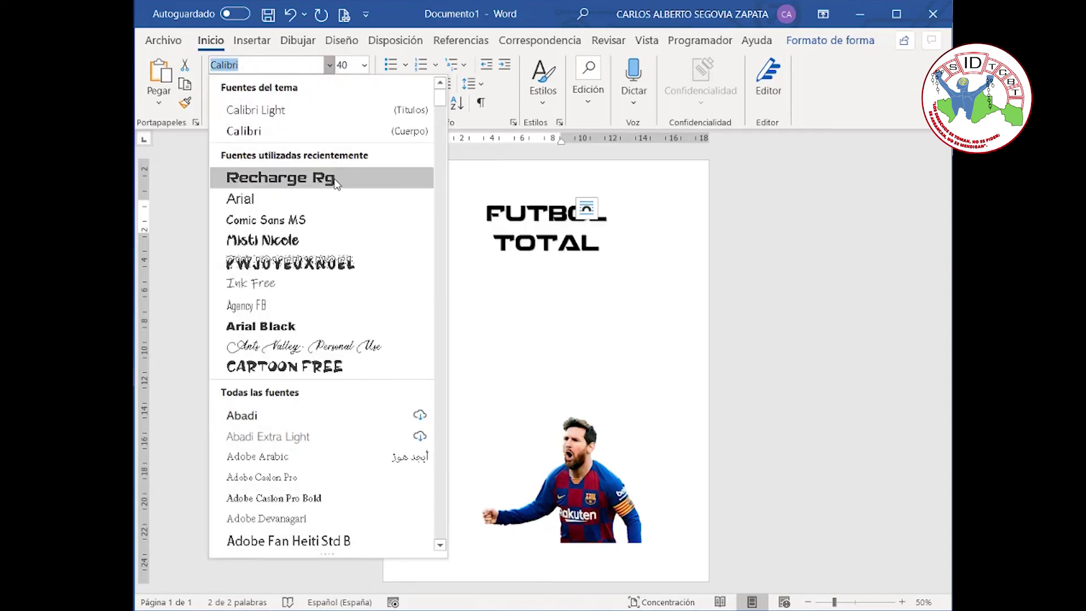
{"action": "left_click", "coordinate": [333, 179]}
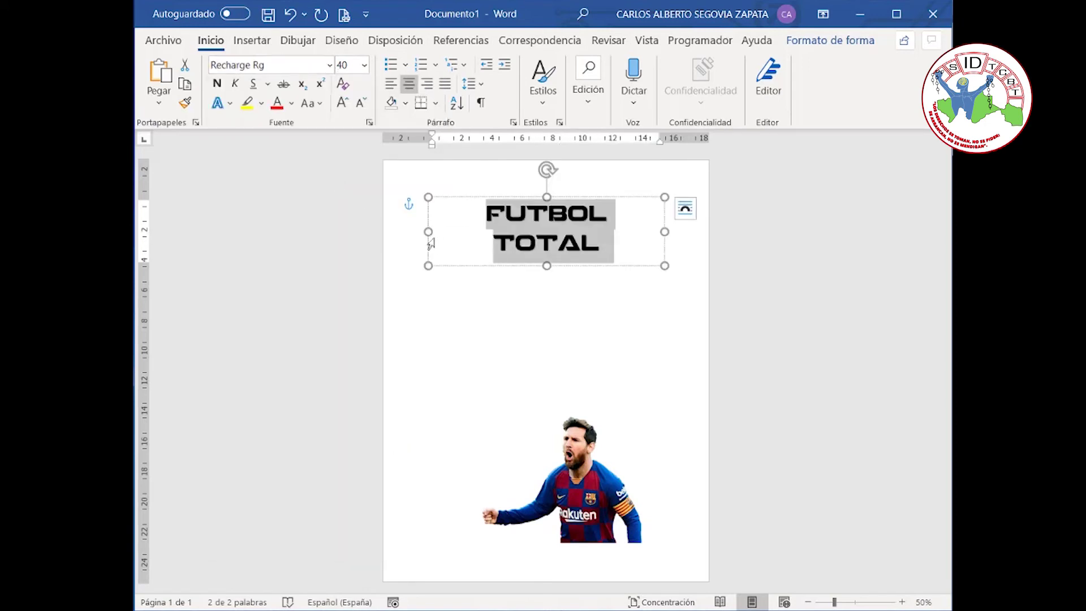
Enlarge the title to font size 48, widening its box to about the page width and positioning it near the page's upper edge
{"action": "left_click_drag", "start_coordinate": [428, 232], "coordinate": [408, 234]}
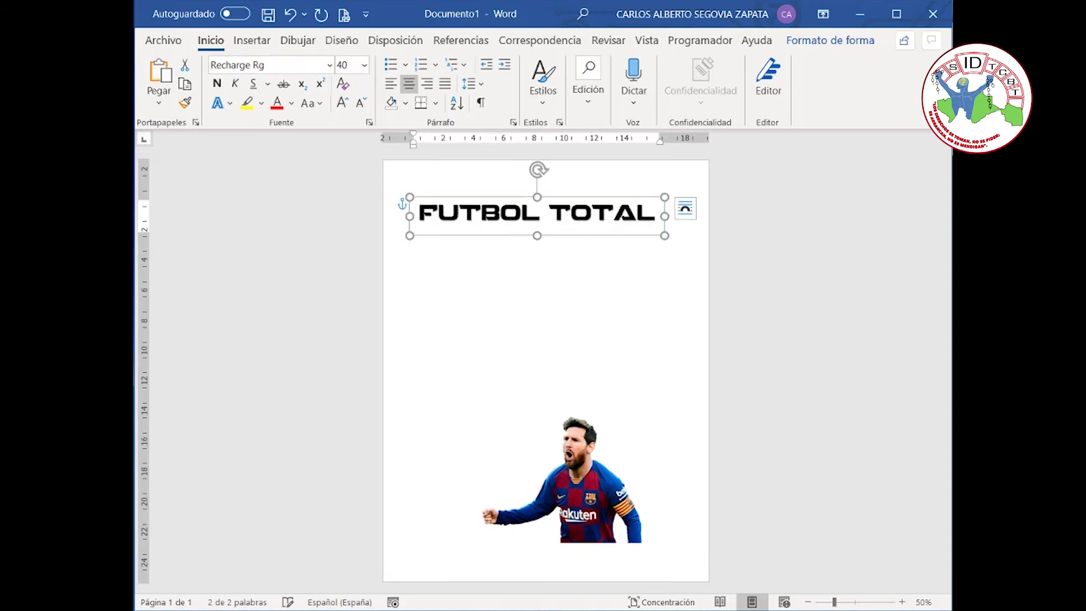
{"action": "left_click_drag", "start_coordinate": [609, 199], "coordinate": [621, 199]}
{"action": "left_click", "coordinate": [364, 65]}
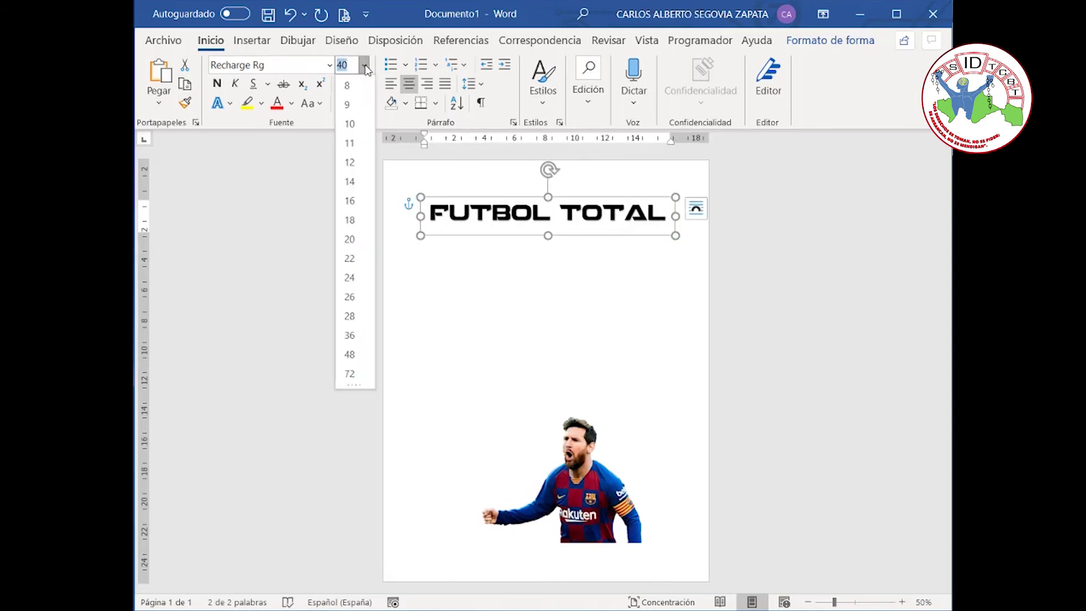
{"action": "left_click", "coordinate": [349, 354]}
{"action": "left_click_drag", "start_coordinate": [420, 236], "coordinate": [388, 238]}
{"action": "left_click_drag", "start_coordinate": [677, 235], "coordinate": [705, 237]}
{"action": "left_click_drag", "start_coordinate": [605, 199], "coordinate": [606, 179]}
{"action": "left_click", "coordinate": [613, 280]}
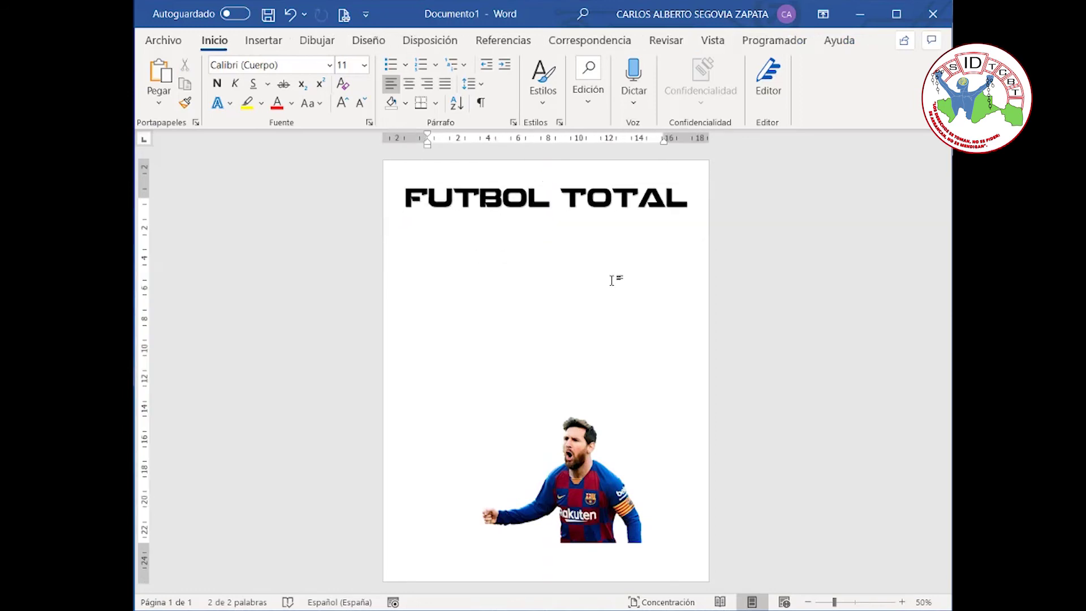
Insert the picture "codigo de barras" from the revista digital folder on this device
{"action": "left_click", "coordinate": [264, 41]}
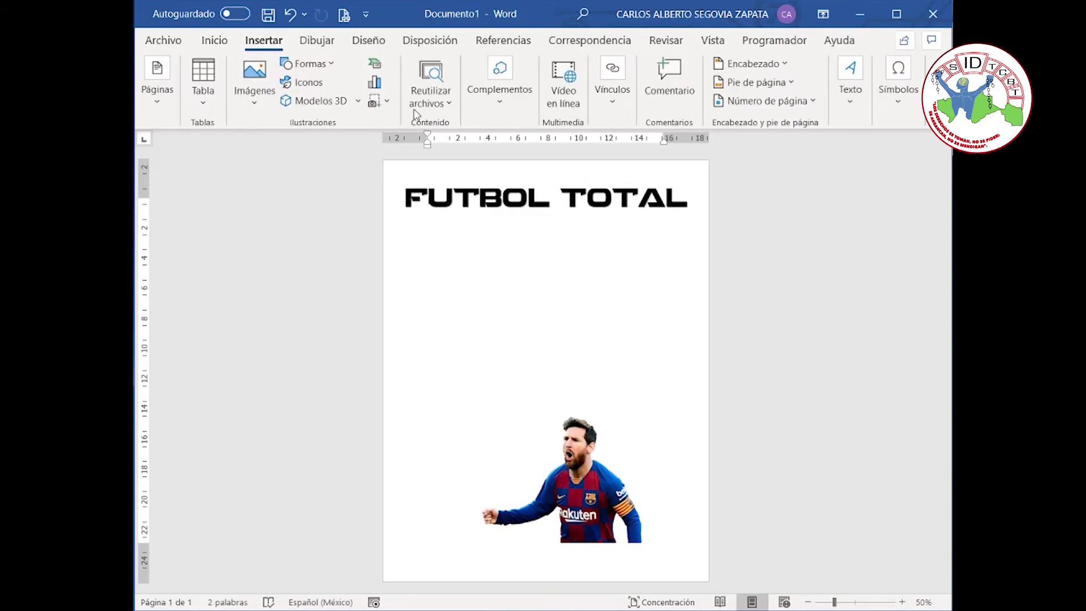
{"action": "left_click", "coordinate": [255, 107]}
{"action": "left_click", "coordinate": [296, 150]}
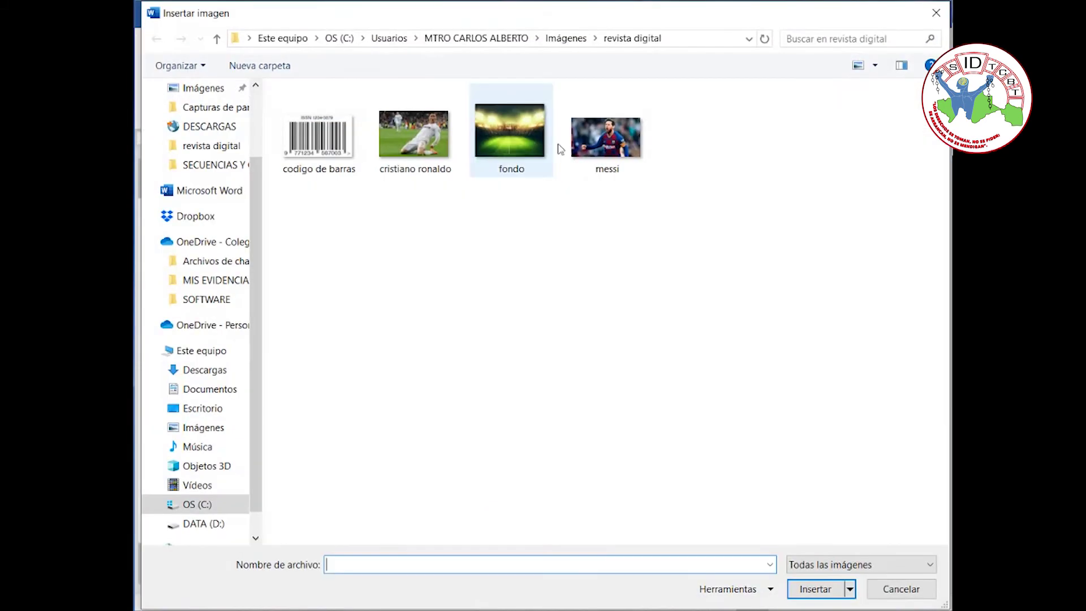
{"action": "left_click", "coordinate": [345, 150]}
{"action": "left_click", "coordinate": [815, 588]}
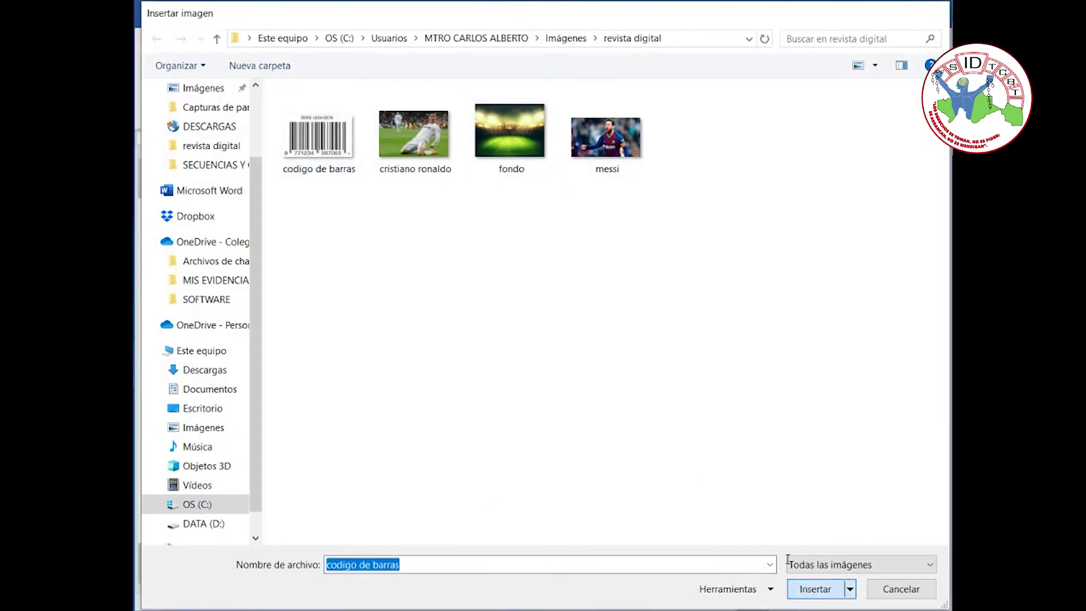
Shrink the barcode picture, set it in front of text, and place it in the page's lower-right corner
{"action": "left_click_drag", "start_coordinate": [635, 322], "coordinate": [673, 548]}
{"action": "left_click", "coordinate": [521, 209]}
{"action": "left_click", "coordinate": [639, 358]}
{"action": "left_click_drag", "start_coordinate": [478, 226], "coordinate": [679, 571]}
Enlarge the player picture to fill the page width and position it between the title and the barcode
{"action": "left_click", "coordinate": [586, 468]}
{"action": "left_click_drag", "start_coordinate": [478, 415], "coordinate": [362, 261]}
{"action": "left_click_drag", "start_coordinate": [498, 395], "coordinate": [563, 359]}
{"action": "left_click", "coordinate": [542, 581]}
Draw a full-width rectangle along the page's lower edge, covering the barcode area
{"action": "left_click", "coordinate": [263, 40]}
{"action": "left_click", "coordinate": [308, 63]}
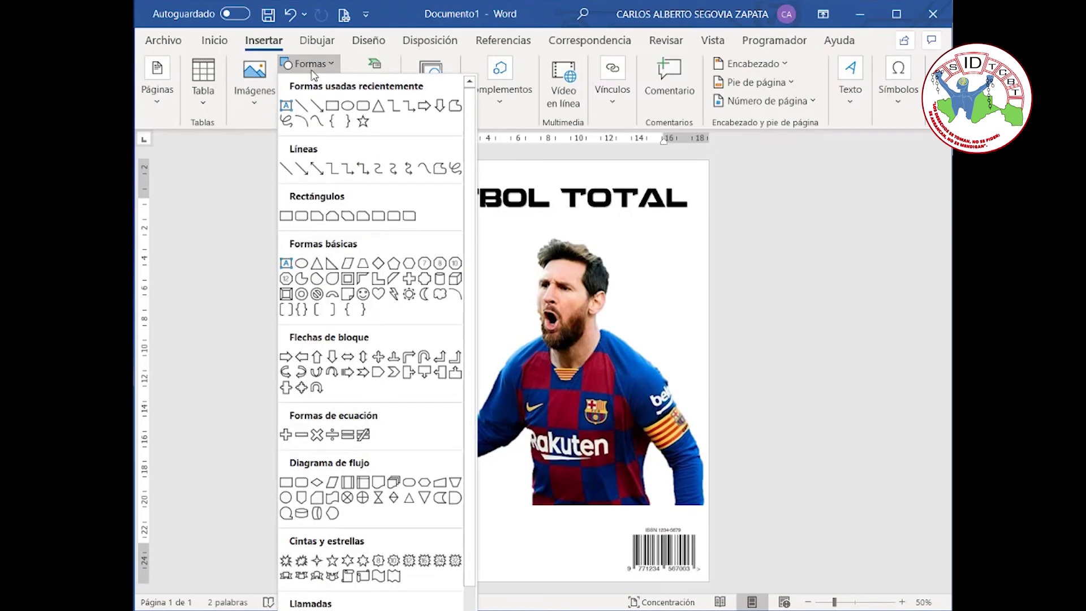
{"action": "left_click", "coordinate": [332, 106]}
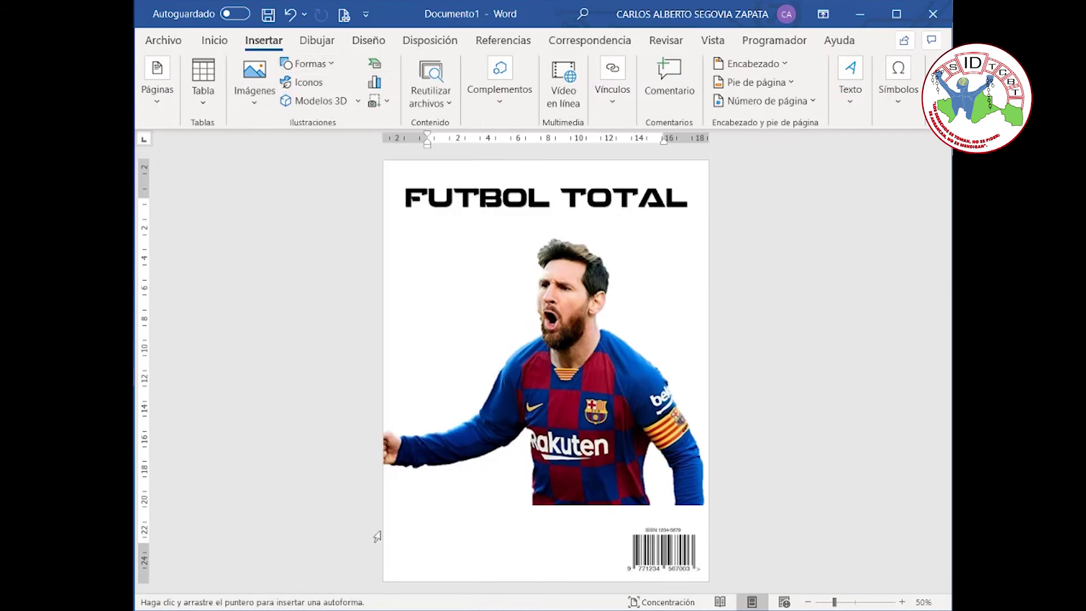
{"action": "mouse_move", "coordinate": [383, 525]}
{"action": "left_mouse_down"}
{"action": "mouse_move", "coordinate": [677, 561]}
{"action": "mouse_move", "coordinate": [705, 581]}
{"action": "left_mouse_up"}
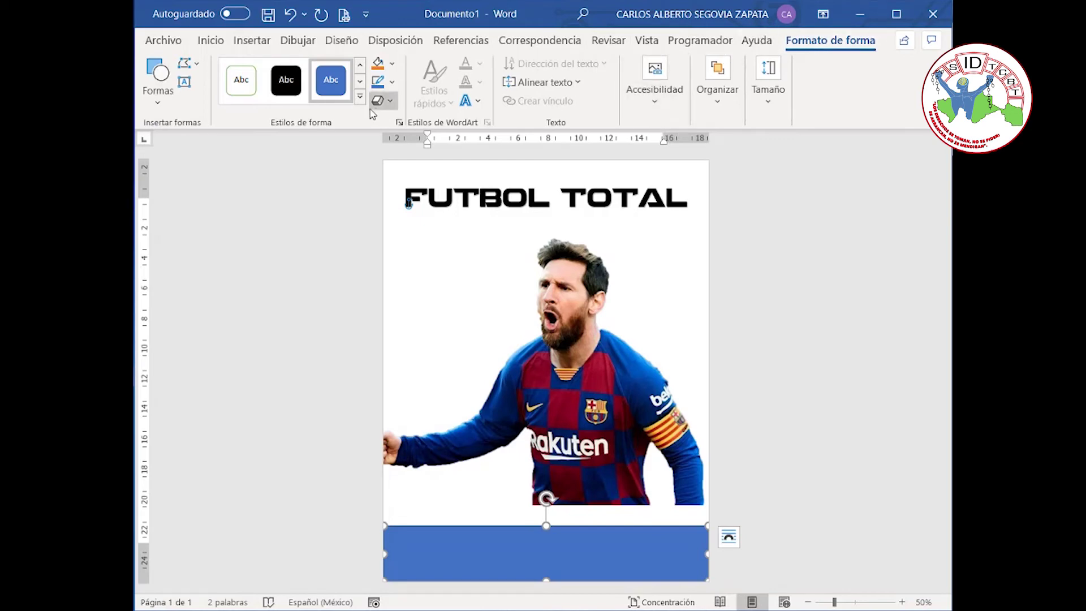
Fill the rectangle with a linear gradient at 0°, reduced to two stops with 50% transparency, running from pale to stronger blue
{"action": "left_click", "coordinate": [393, 66]}
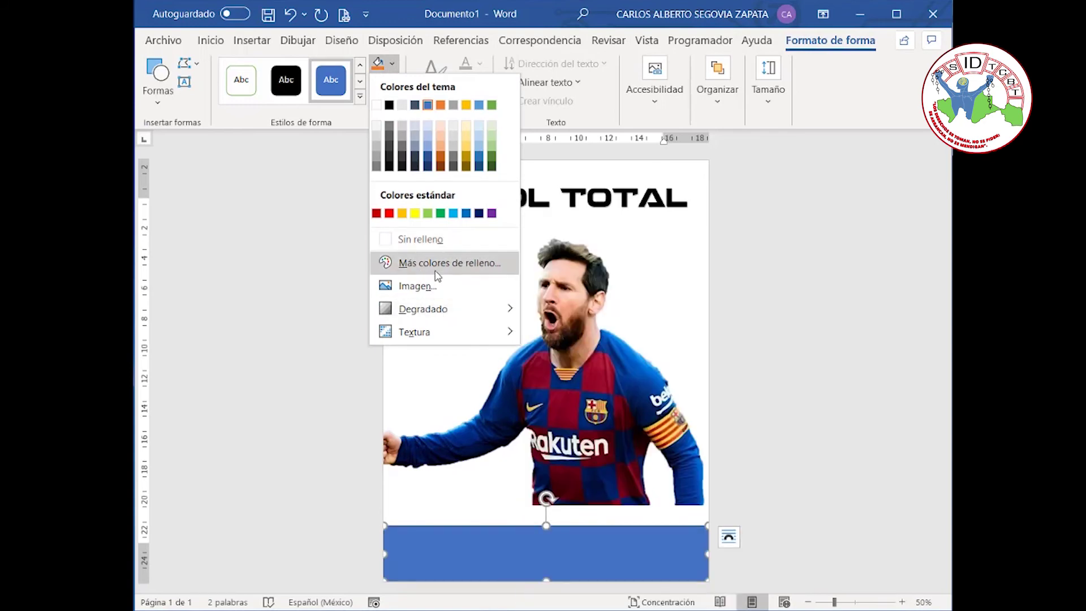
{"action": "mouse_move", "coordinate": [452, 314]}
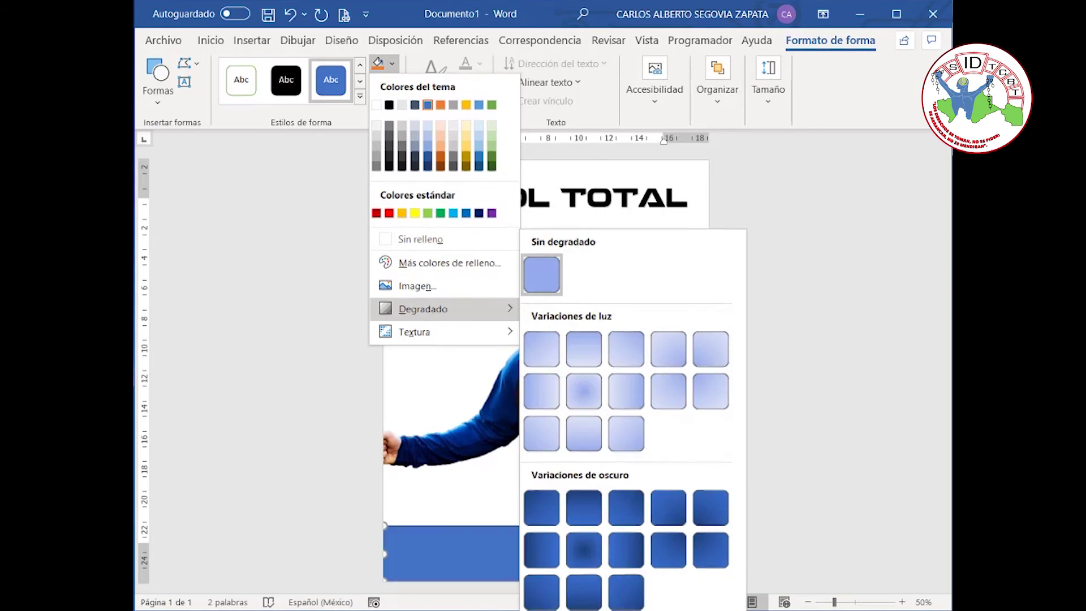
{"action": "left_click", "coordinate": [616, 610]}
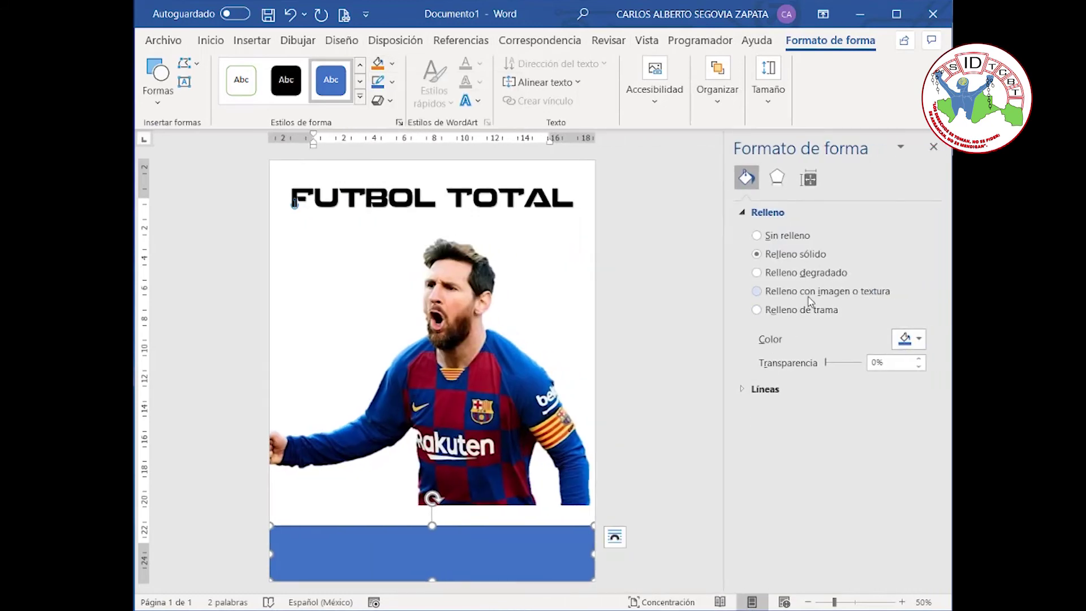
{"action": "left_click", "coordinate": [785, 276]}
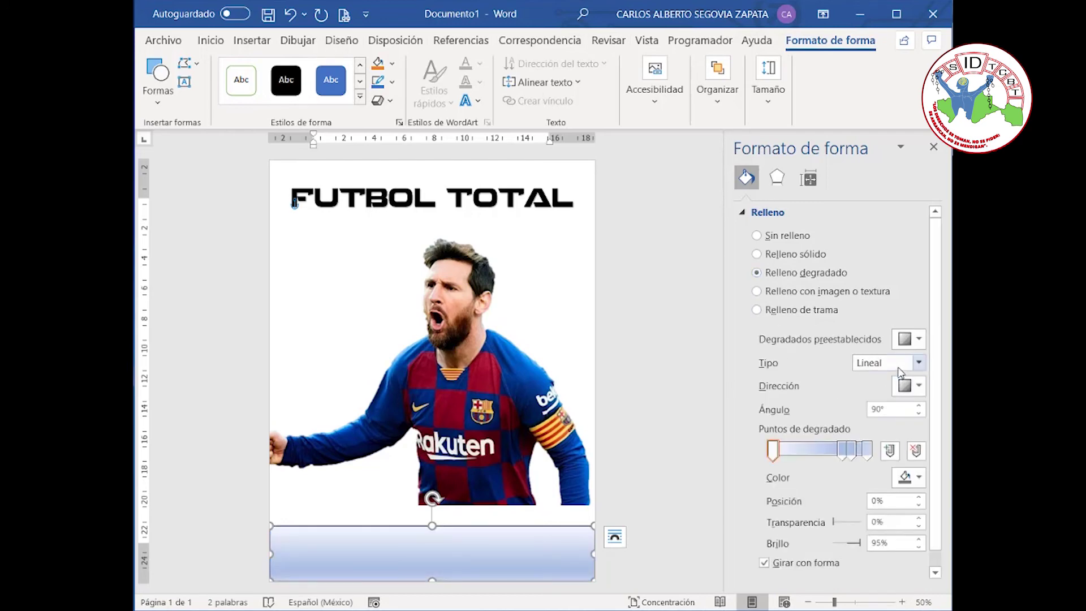
{"action": "left_click", "coordinate": [919, 387]}
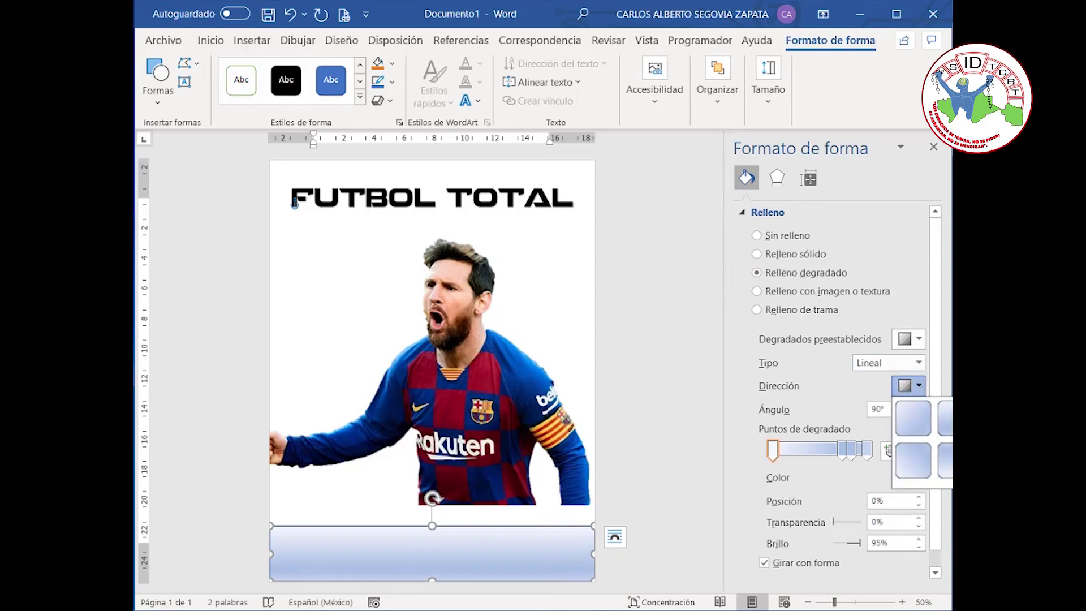
{"action": "left_click", "coordinate": [908, 461]}
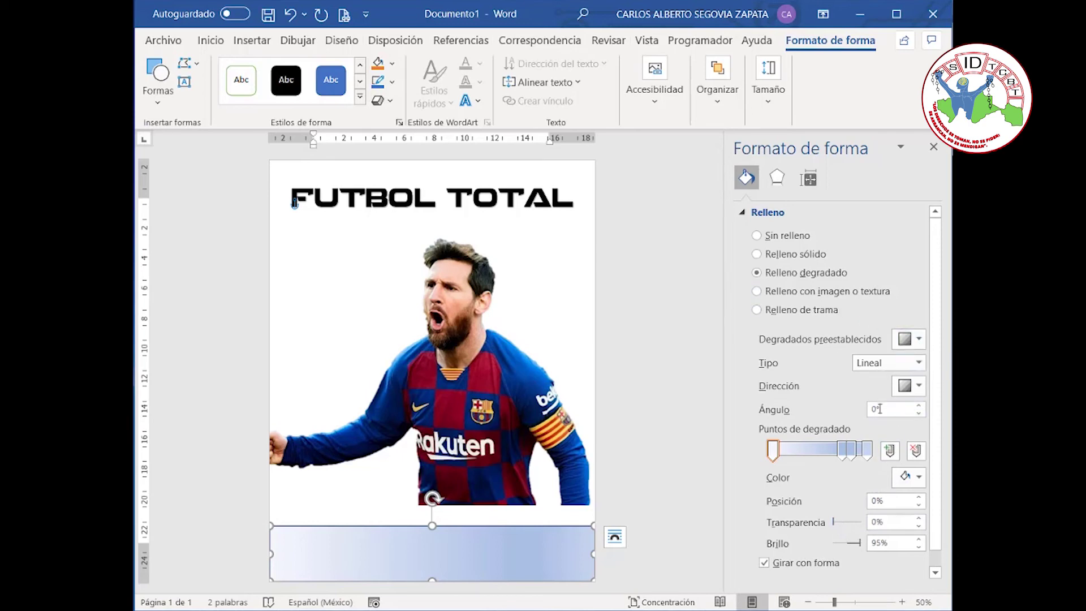
{"action": "left_click_drag", "start_coordinate": [843, 457], "coordinate": [854, 478]}
Send the gradient band behind the barcode and move the player picture down to the band's upper edge
{"action": "left_click", "coordinate": [717, 82]}
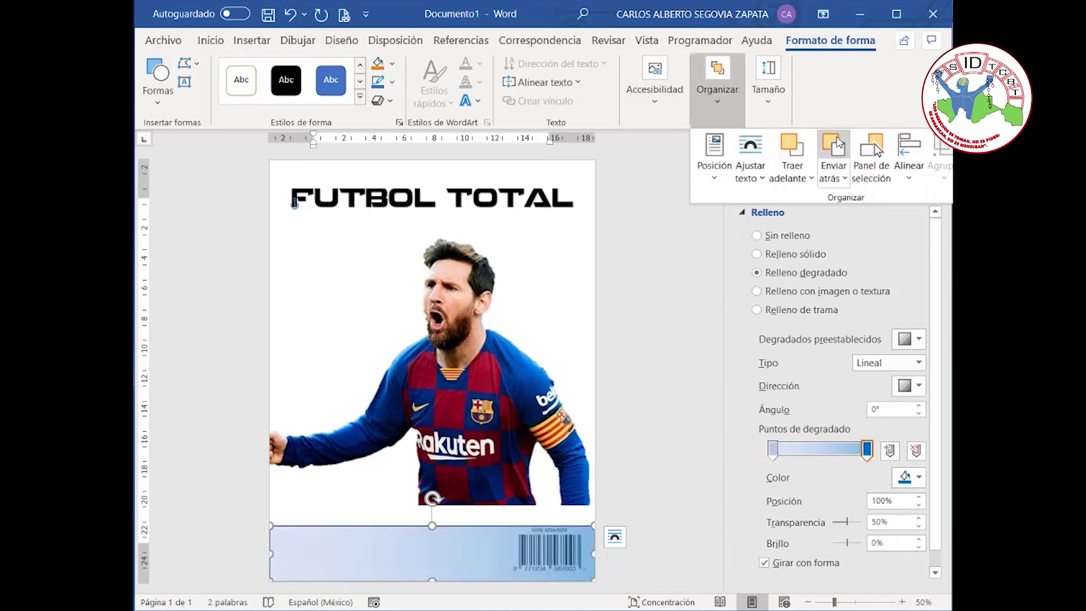
{"action": "left_click", "coordinate": [840, 141]}
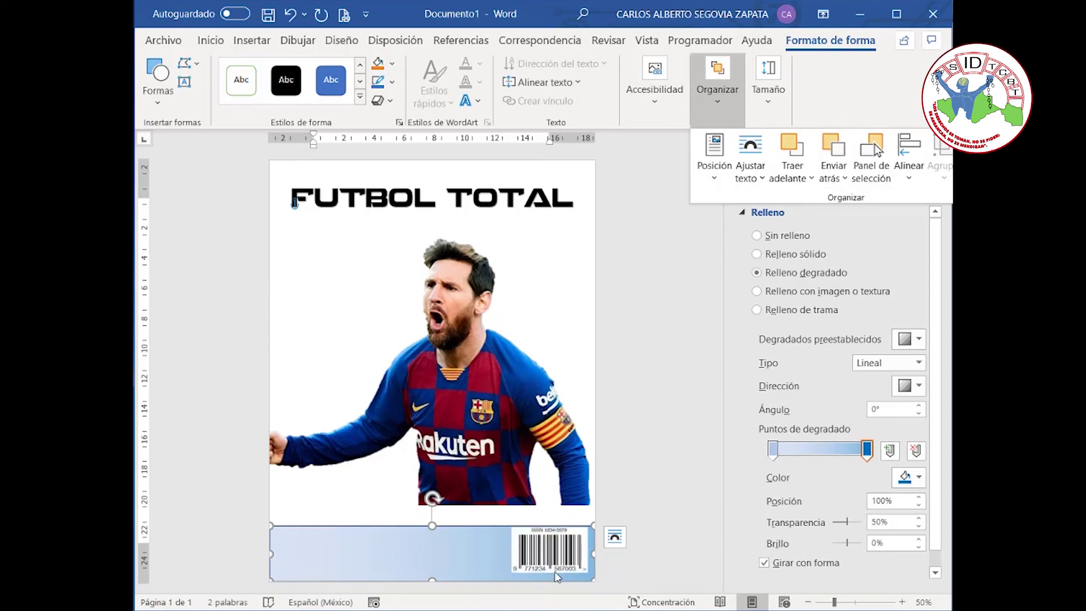
{"action": "left_click", "coordinate": [549, 512]}
{"action": "left_click", "coordinate": [542, 561]}
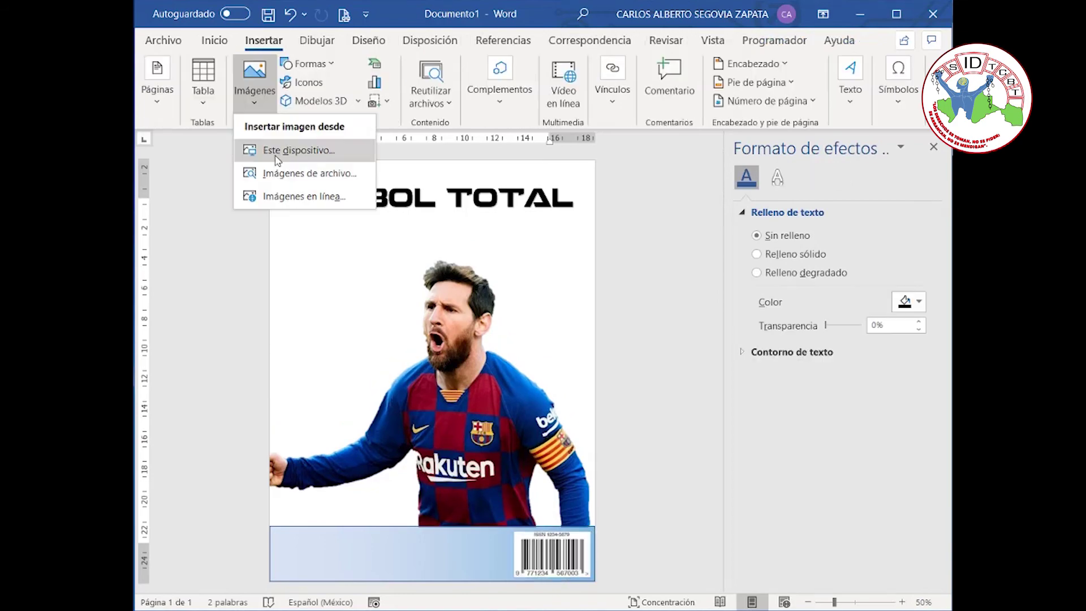
Insert the picture "cristiano ronaldo" from the revista digital folder on this device
{"action": "left_click", "coordinate": [277, 155]}
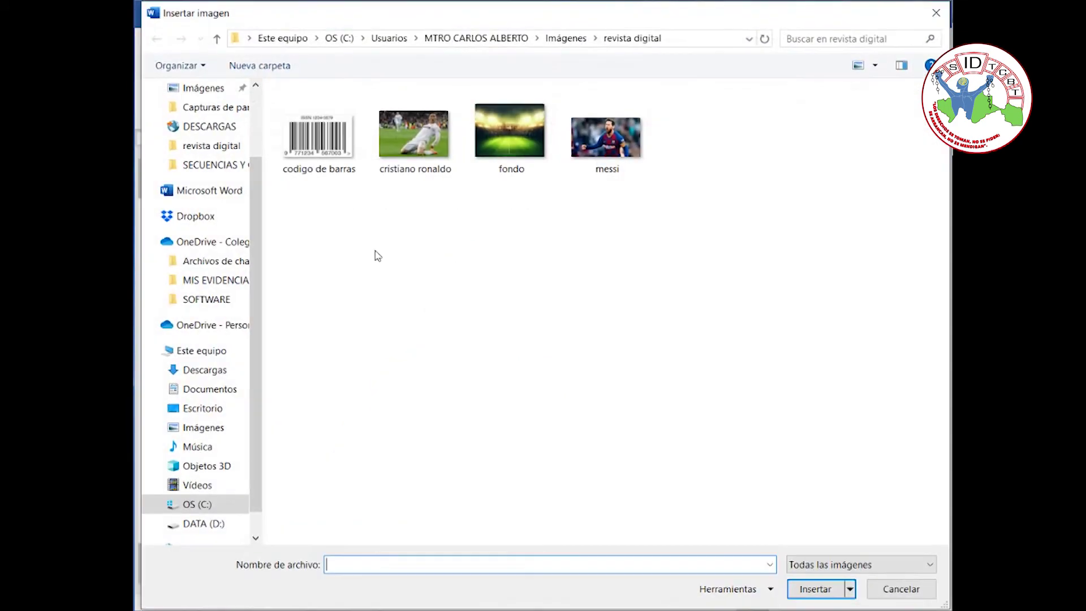
{"action": "left_click", "coordinate": [425, 146]}
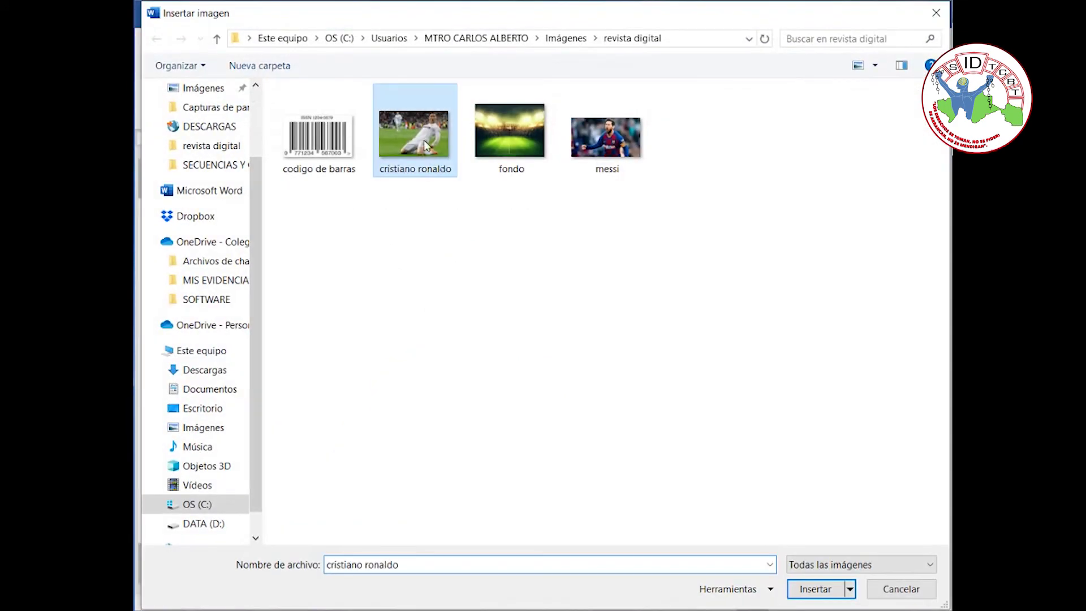
{"action": "left_click", "coordinate": [815, 589]}
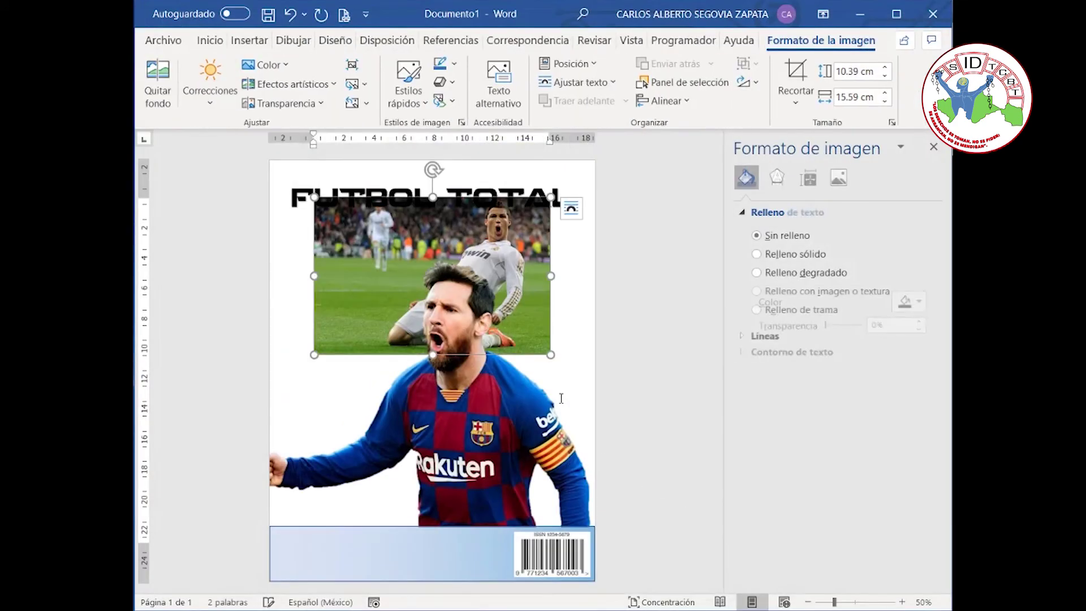
Shrink the inserted picture to about 5.02 × 7.54 cm and set it in front of text
{"action": "left_click_drag", "start_coordinate": [550, 354], "coordinate": [429, 262]}
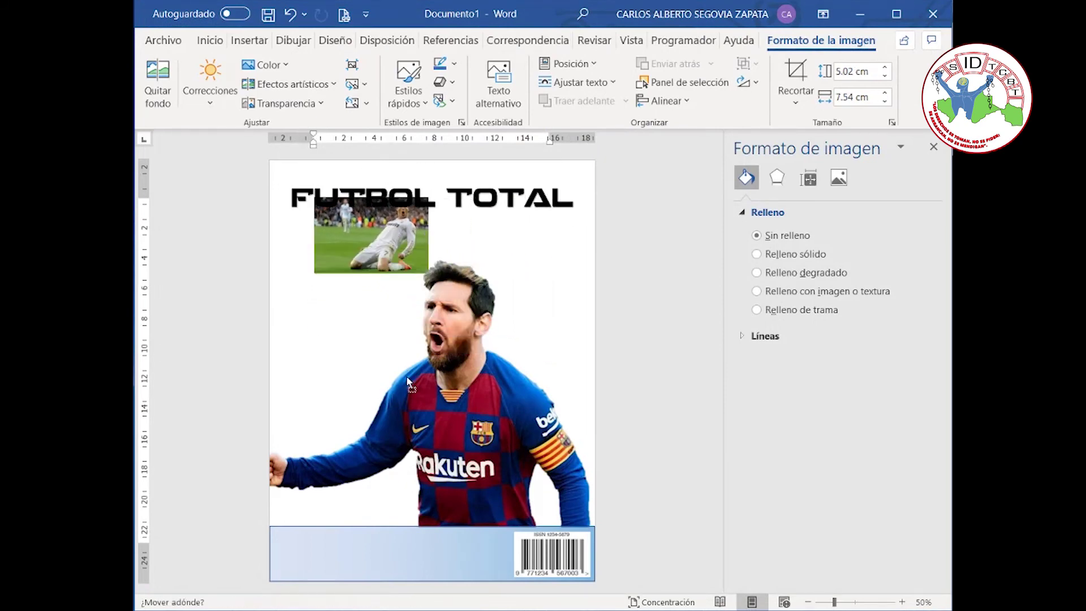
{"action": "left_click", "coordinate": [446, 208]}
{"action": "left_click", "coordinate": [564, 361]}
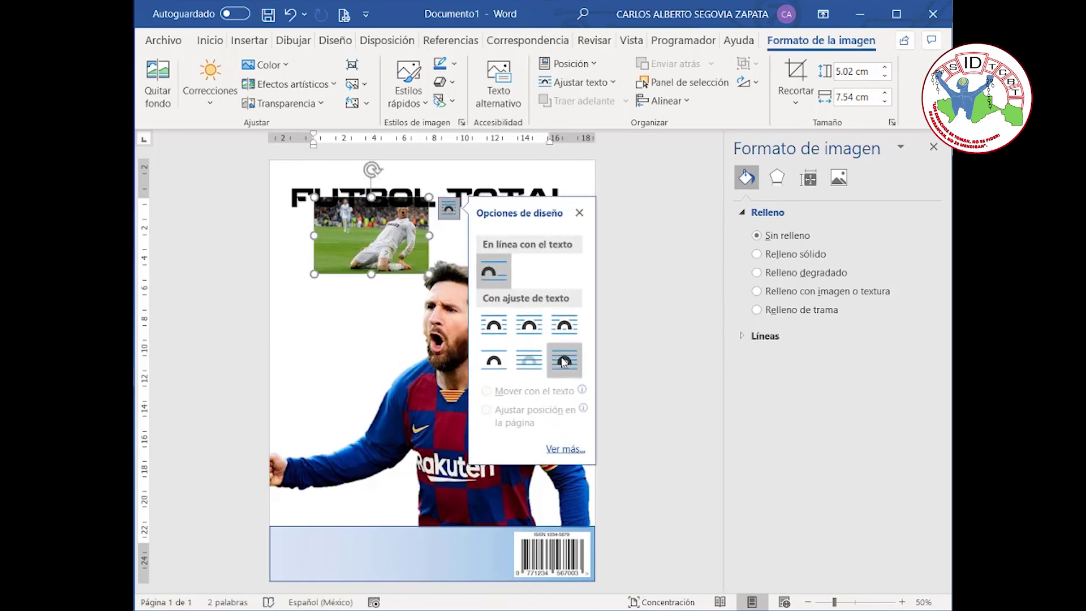
Place the small picture at the left end of the gradient band and reduce it to about 4.15 × 6.22 cm
{"action": "left_click_drag", "start_coordinate": [385, 260], "coordinate": [347, 560]}
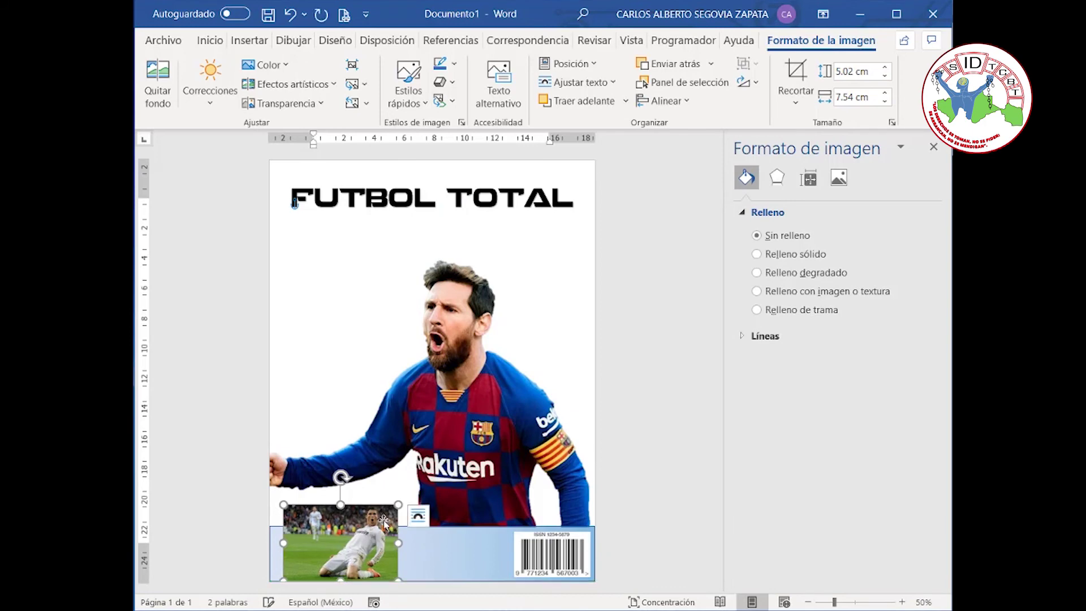
{"action": "left_click_drag", "start_coordinate": [390, 510], "coordinate": [346, 535]}
{"action": "left_click", "coordinate": [386, 527]}
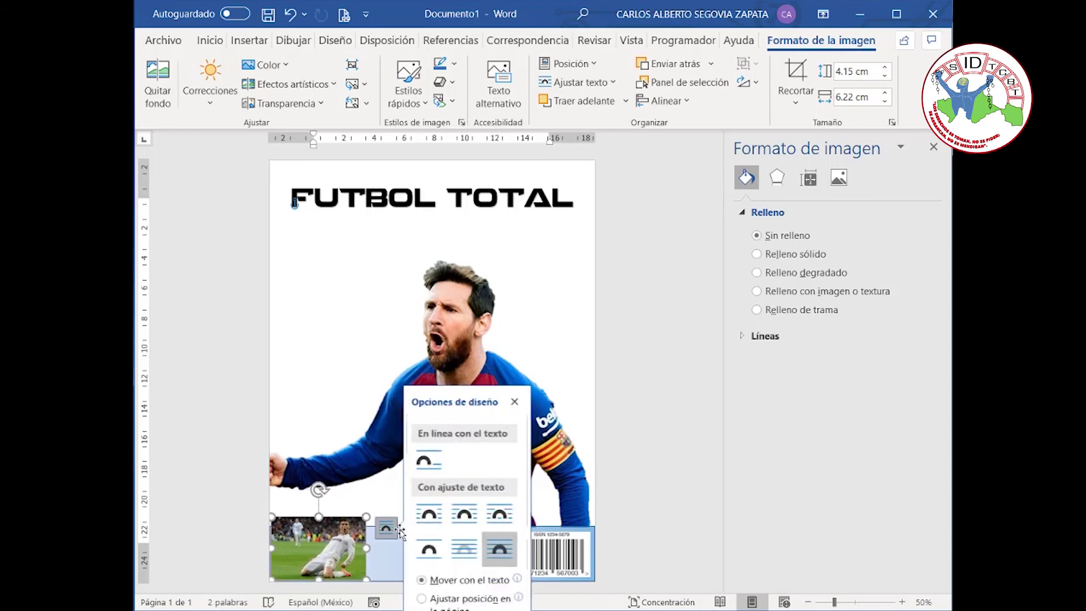
Raise the band's upper edge to match the small picture's height and move the barcode to the right below the title
{"action": "left_click", "coordinate": [388, 558]}
{"action": "left_click_drag", "start_coordinate": [431, 525], "coordinate": [432, 516]}
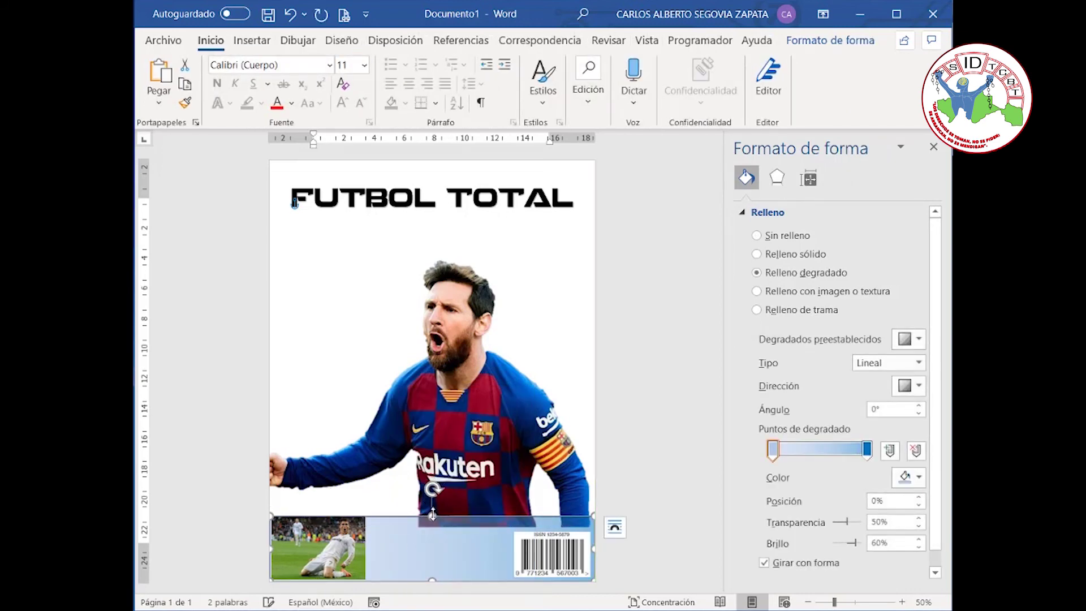
{"action": "left_click", "coordinate": [567, 554]}
{"action": "left_click_drag", "start_coordinate": [567, 550], "coordinate": [565, 239]}
{"action": "left_click", "coordinate": [499, 203]}
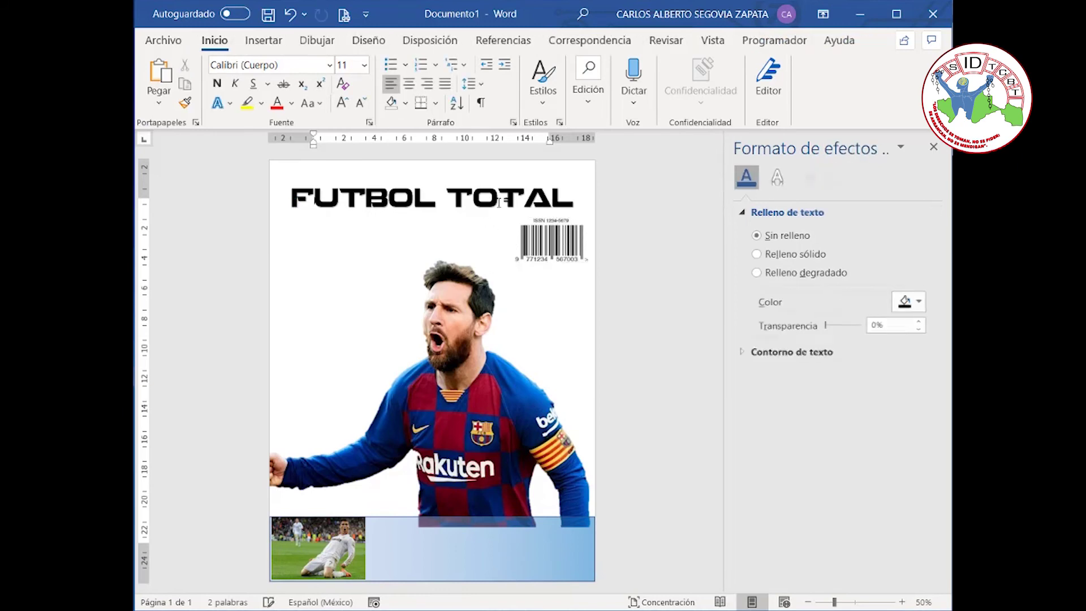
Add black WordArt reading "Messi" at size 80 and place it left of the large player's head
{"action": "left_click", "coordinate": [483, 392]}
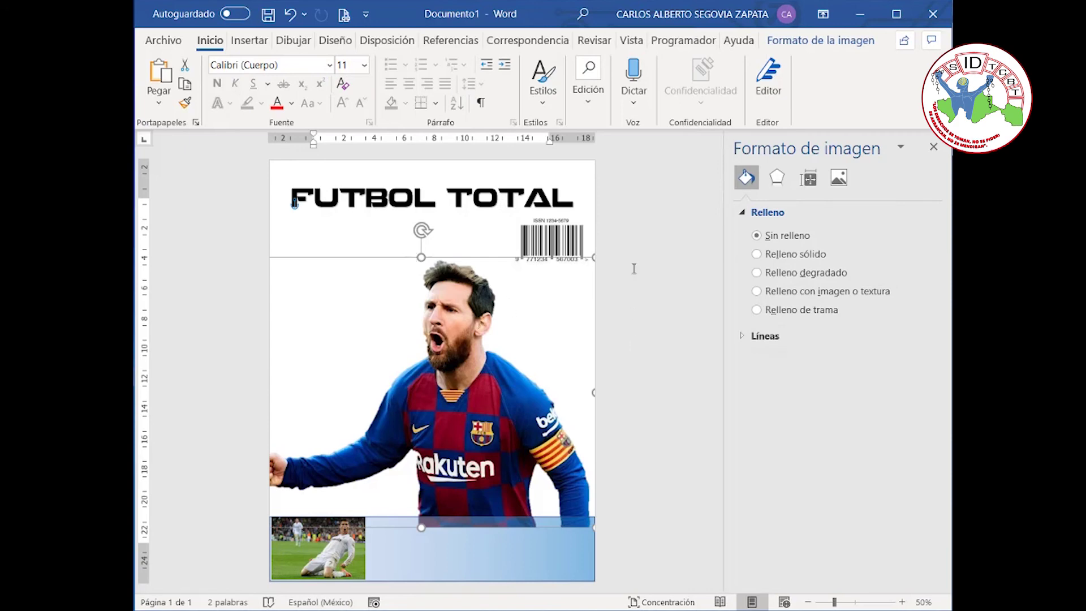
{"action": "left_click", "coordinate": [249, 41]}
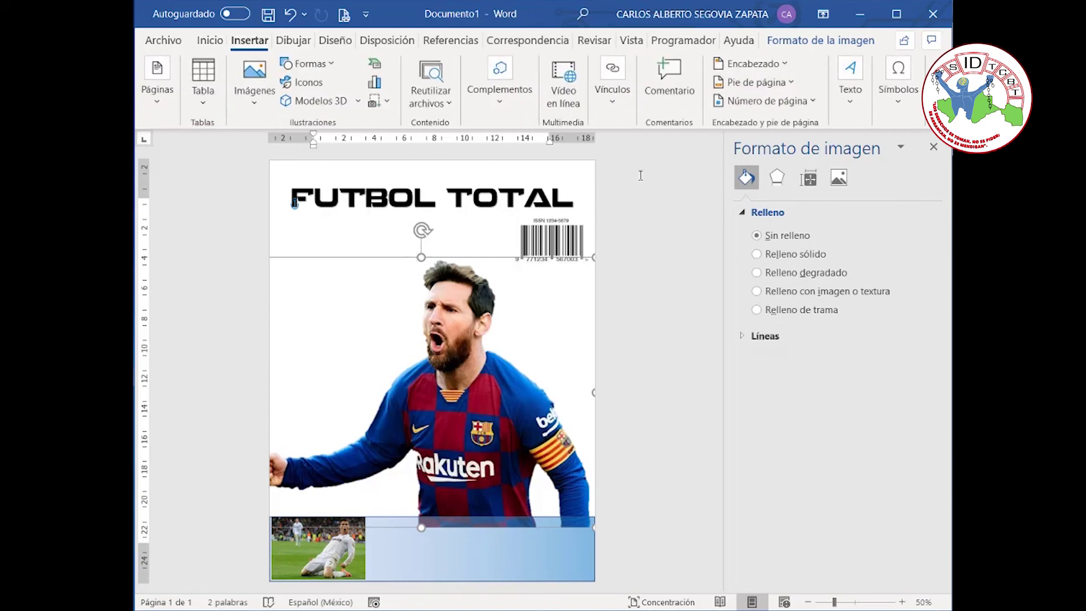
{"action": "left_click", "coordinate": [664, 179]}
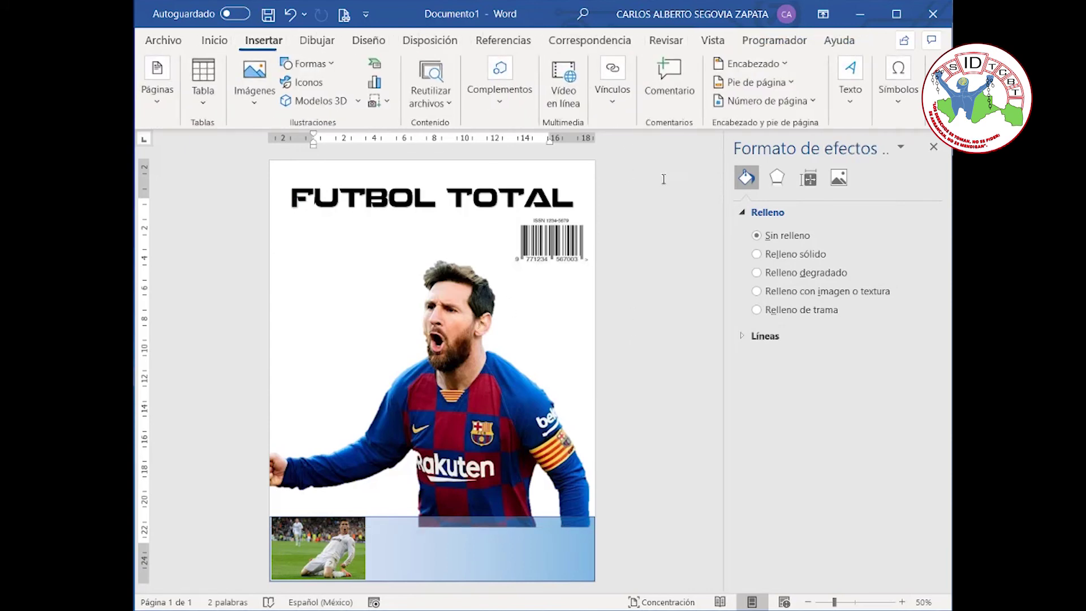
{"action": "left_click", "coordinate": [854, 106]}
{"action": "left_click", "coordinate": [935, 179]}
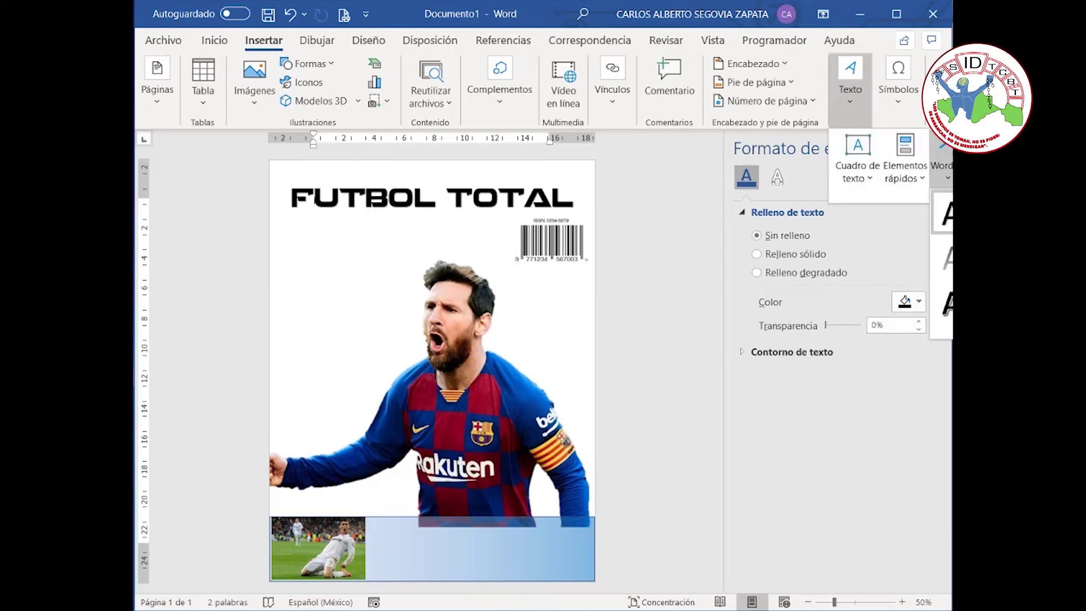
{"action": "left_click", "coordinate": [943, 215]}
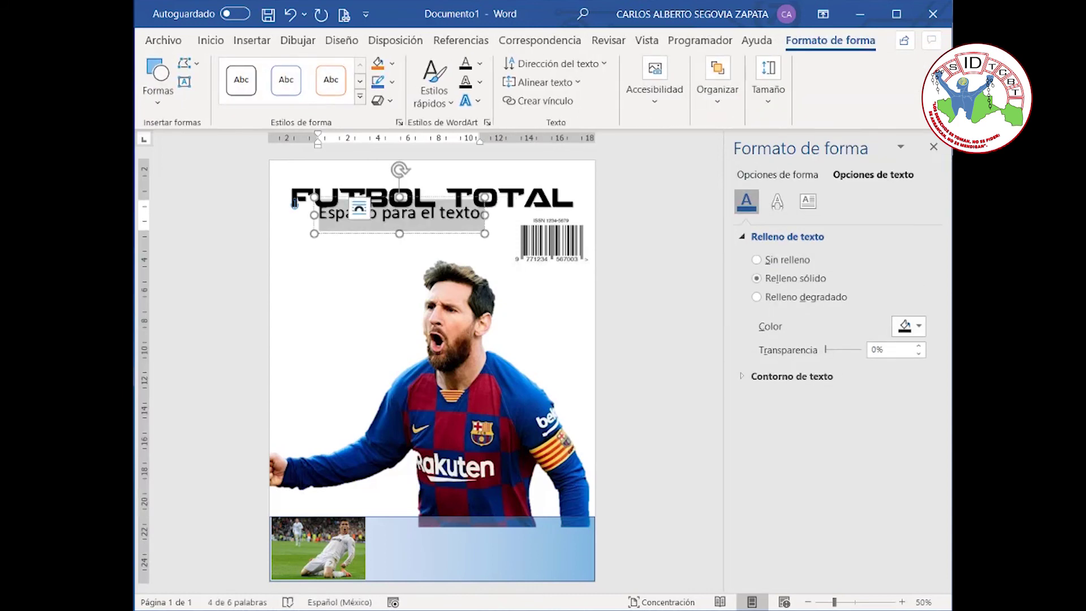
{"action": "type", "text": "Messi"}
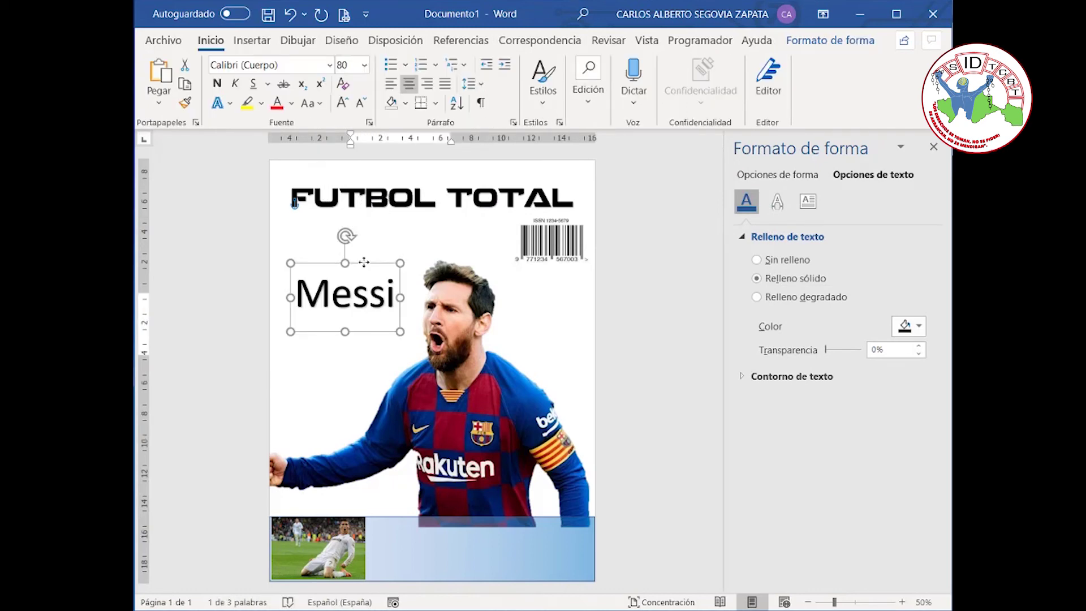
{"action": "left_click", "coordinate": [364, 262]}
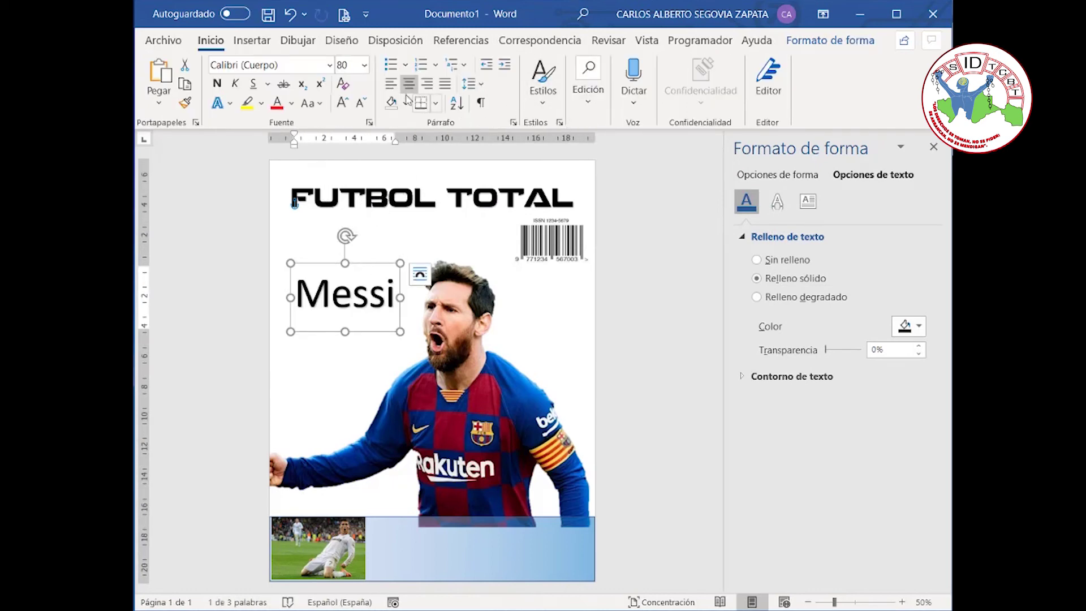
Set the "Messi" text in the Misti Nicole font and close the formatting pane
{"action": "left_click", "coordinate": [329, 65]}
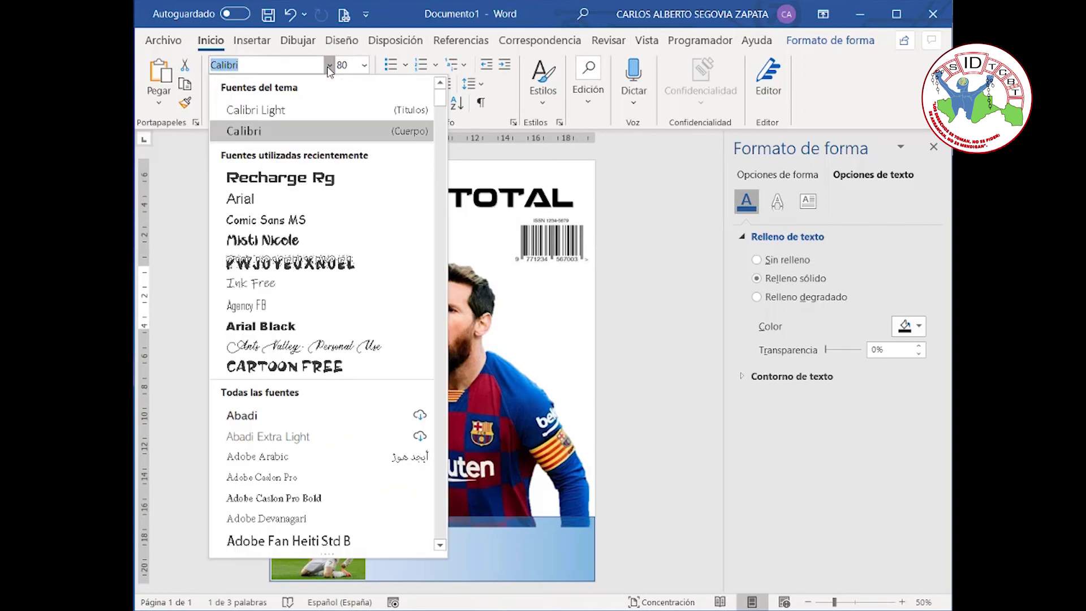
{"action": "left_click", "coordinate": [320, 239]}
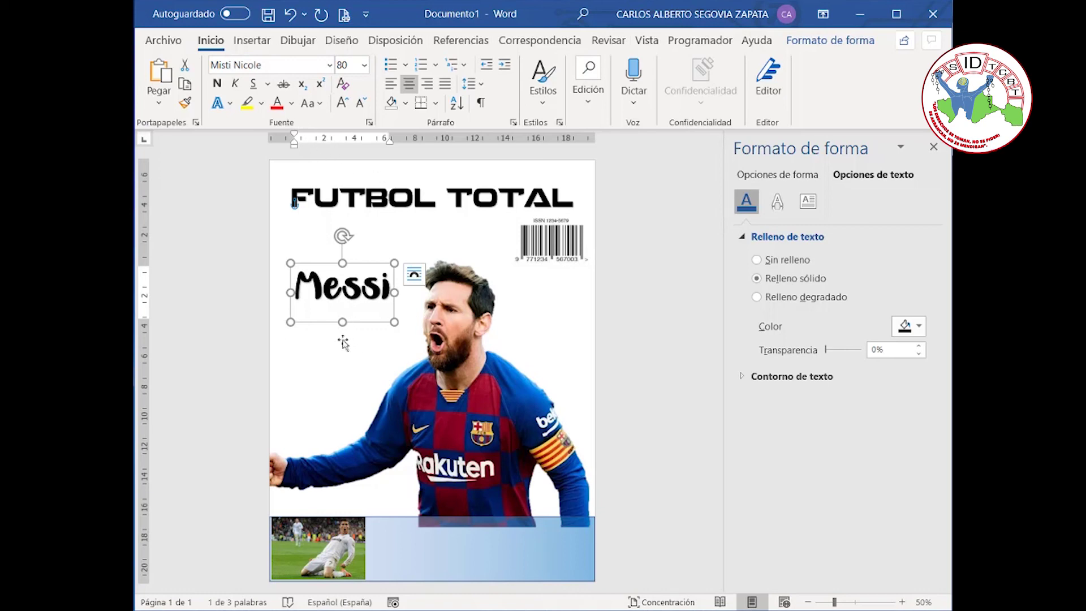
{"action": "left_click", "coordinate": [632, 358]}
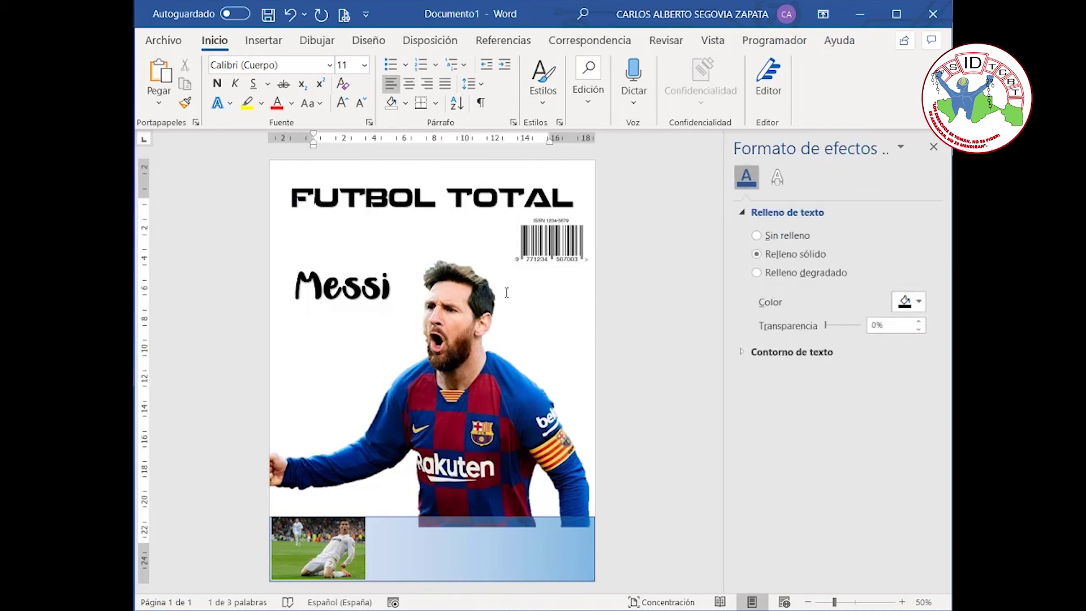
{"action": "left_click", "coordinate": [936, 144]}
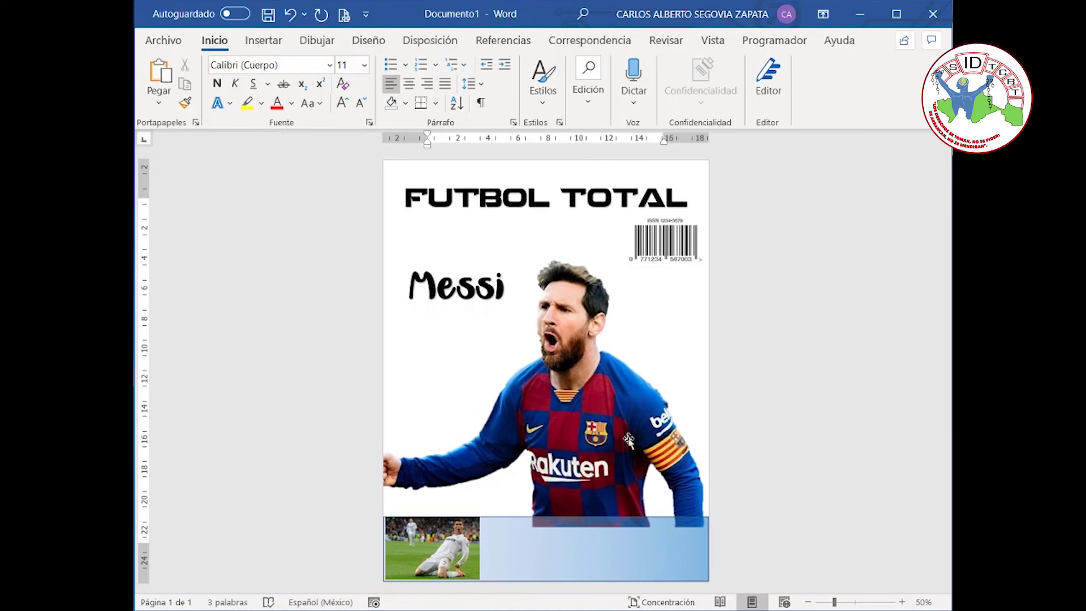
Move the large player picture up slightly so its lower edge meets the band's upper edge
{"action": "left_click", "coordinate": [639, 482]}
{"action": "left_click_drag", "start_coordinate": [570, 423], "coordinate": [569, 411]}
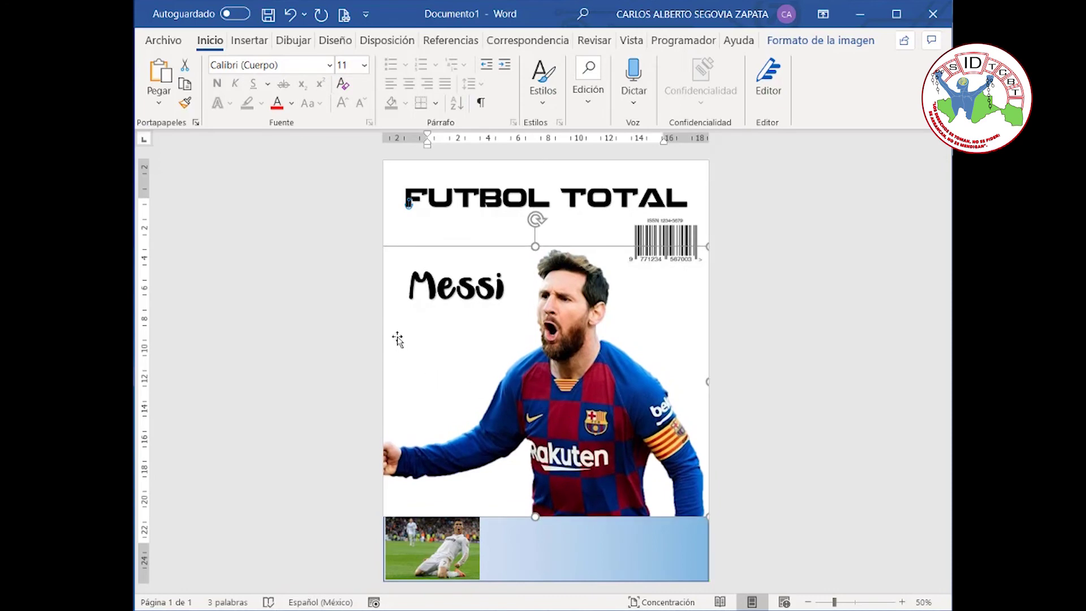
{"action": "triple_click", "coordinate": [343, 206]}
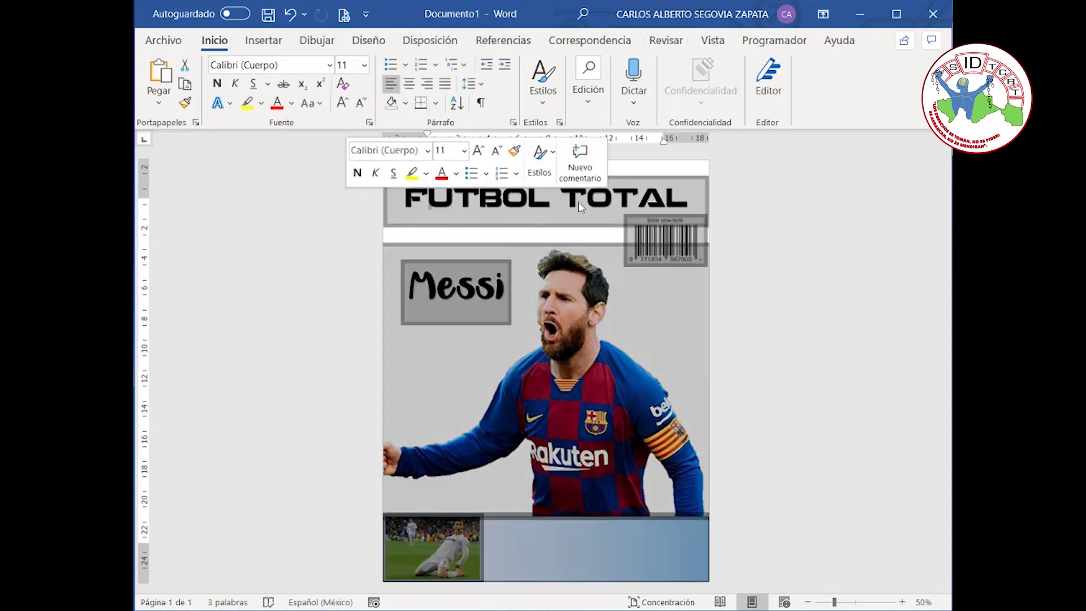
{"action": "left_click", "coordinate": [835, 308]}
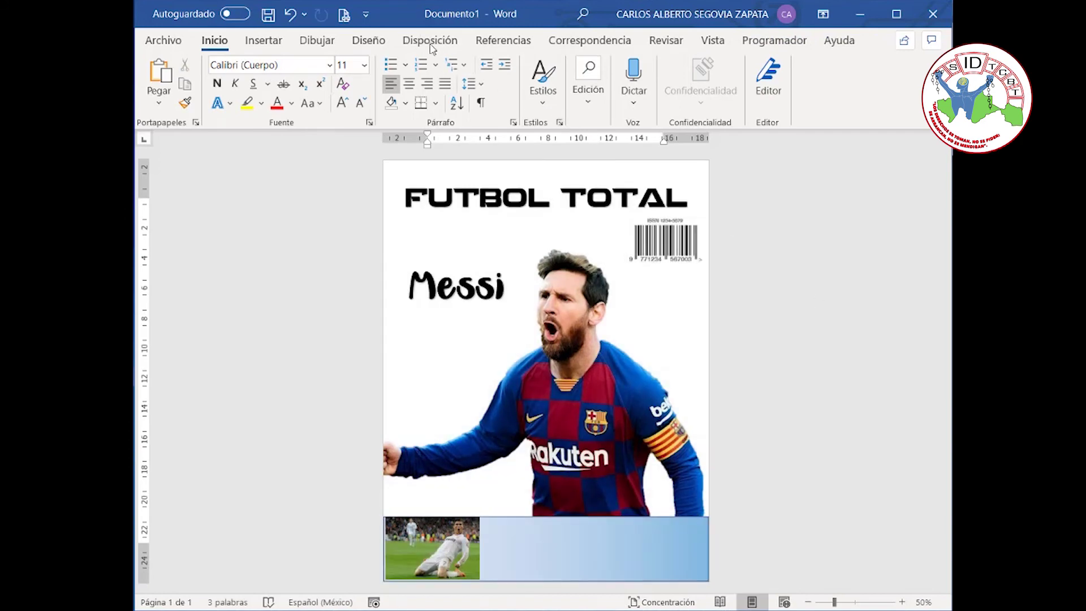
Add a second WordArt line reading "La nueva figura" and place it directly below "Messi"
{"action": "left_click", "coordinate": [264, 40]}
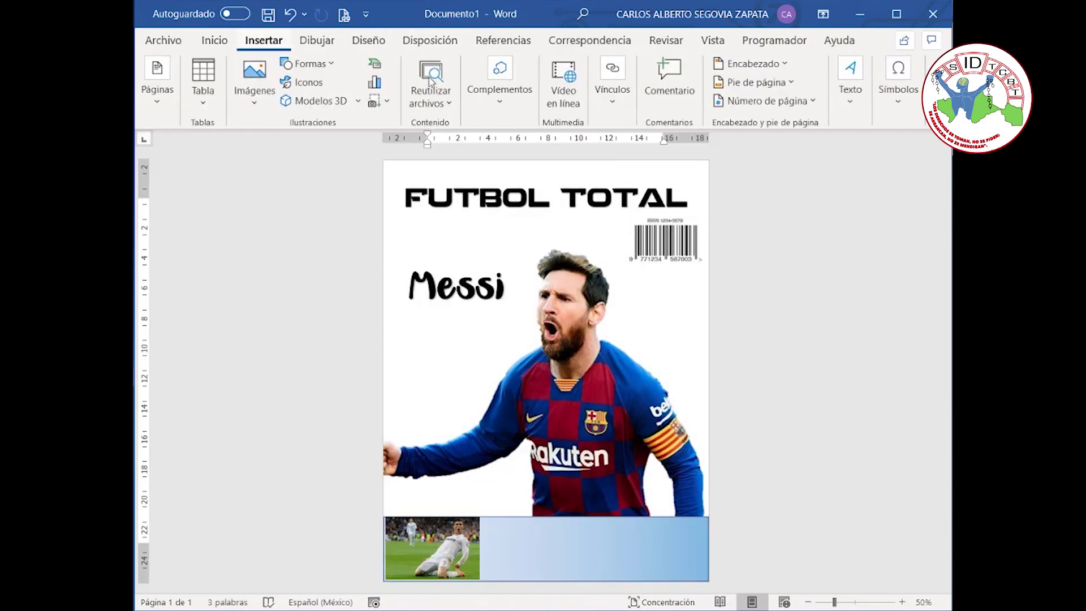
{"action": "left_click", "coordinate": [850, 112]}
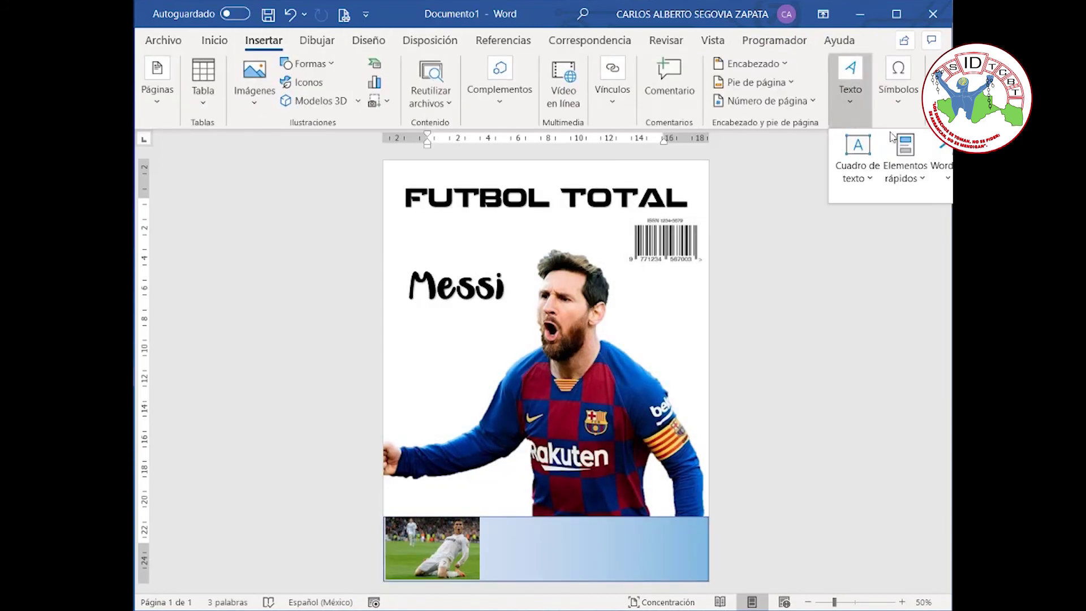
{"action": "left_click", "coordinate": [945, 164]}
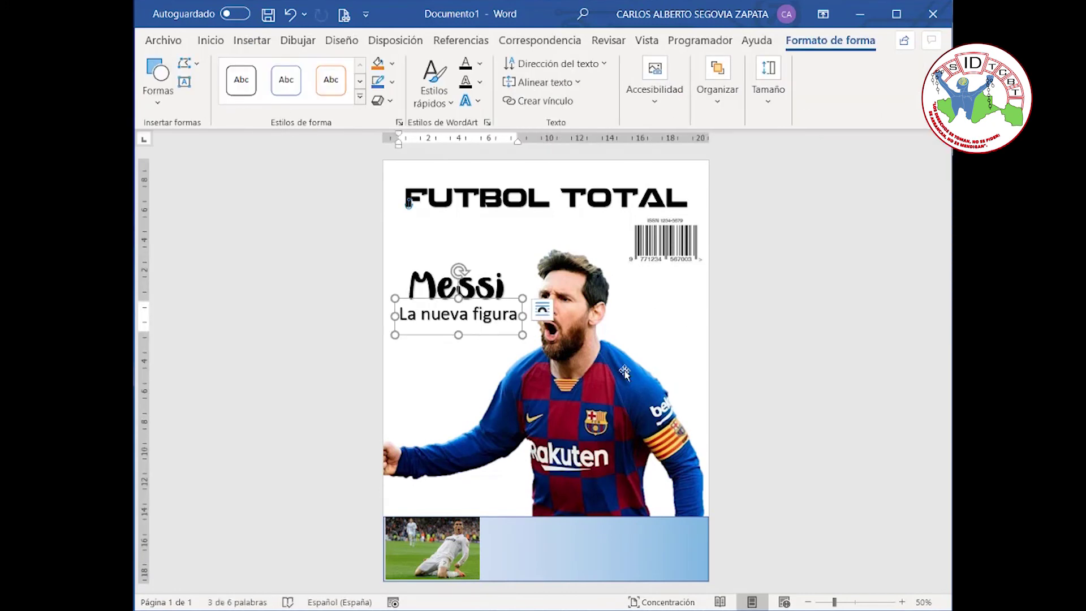
Apply a glow in the theme colour Negro, Texto 1 to the large player picture
{"action": "left_click", "coordinate": [614, 390]}
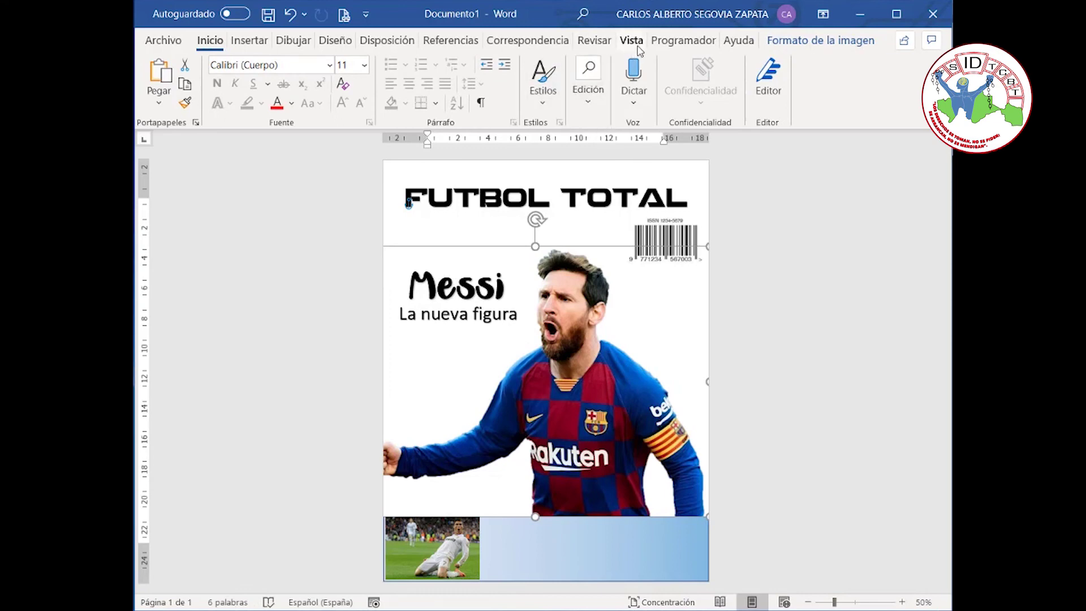
{"action": "left_click", "coordinate": [803, 41]}
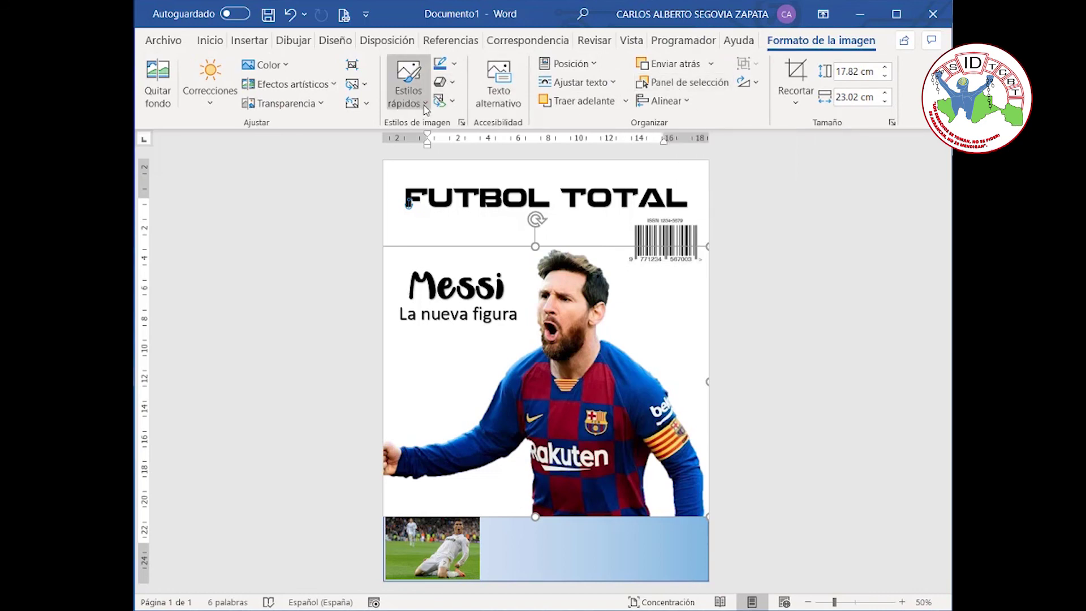
{"action": "left_click", "coordinate": [452, 83]}
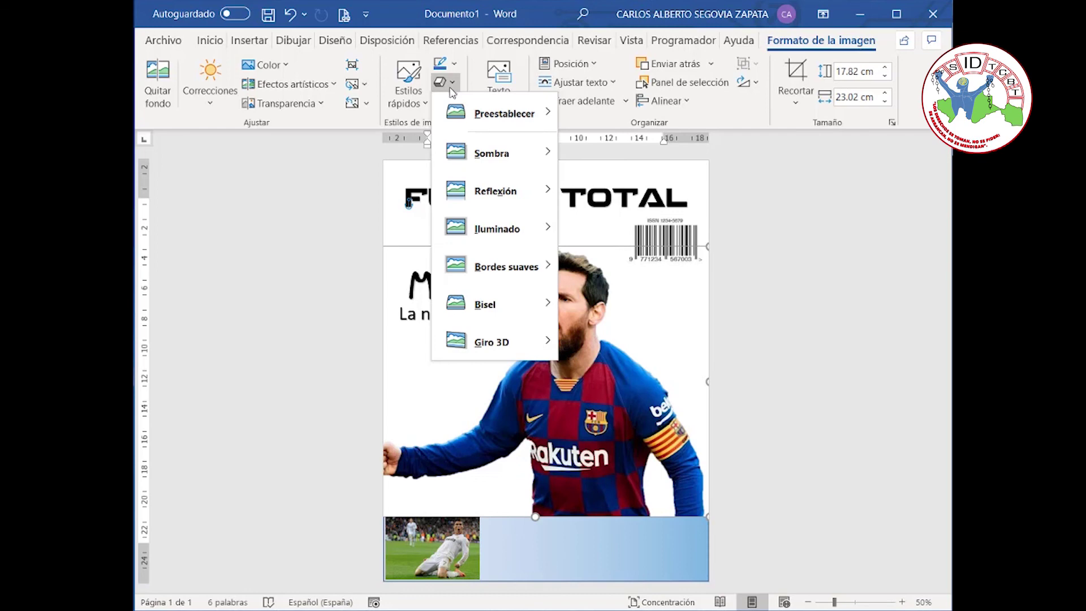
{"action": "mouse_move", "coordinate": [504, 212]}
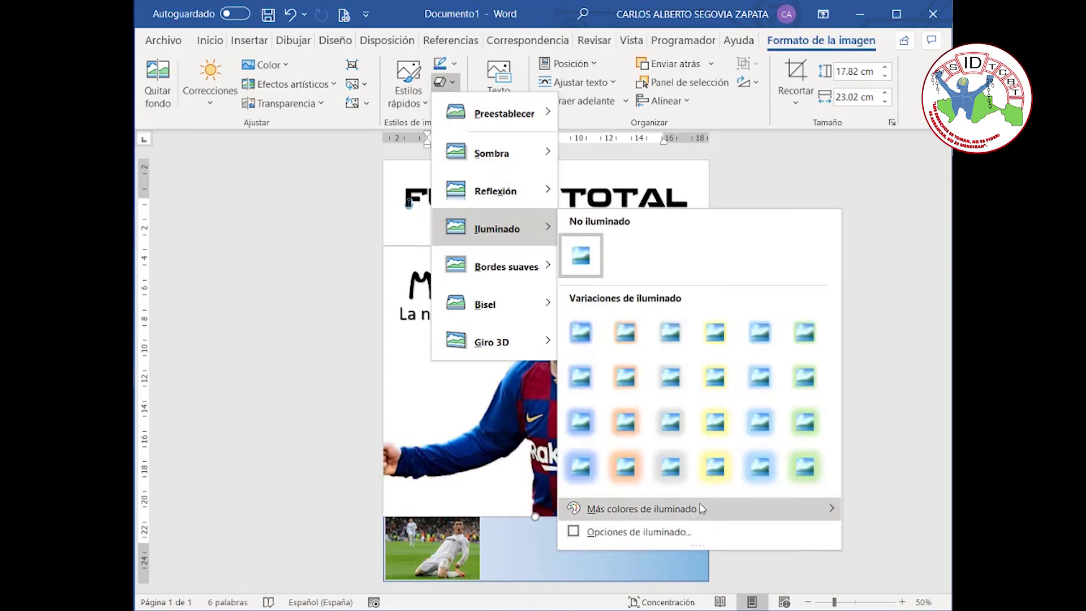
{"action": "mouse_move", "coordinate": [717, 509]}
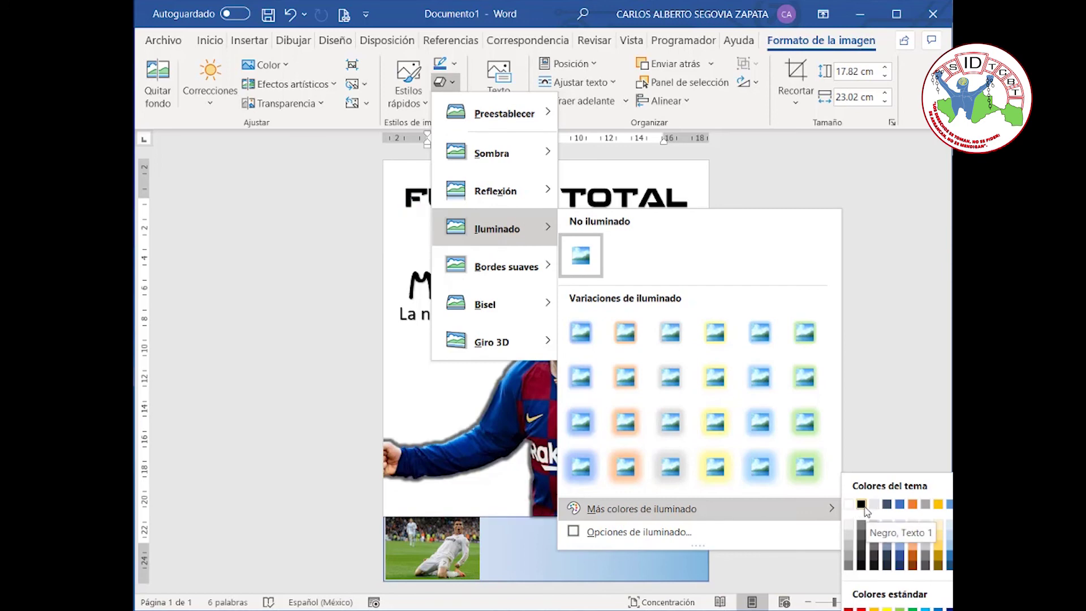
{"action": "left_click", "coordinate": [865, 508]}
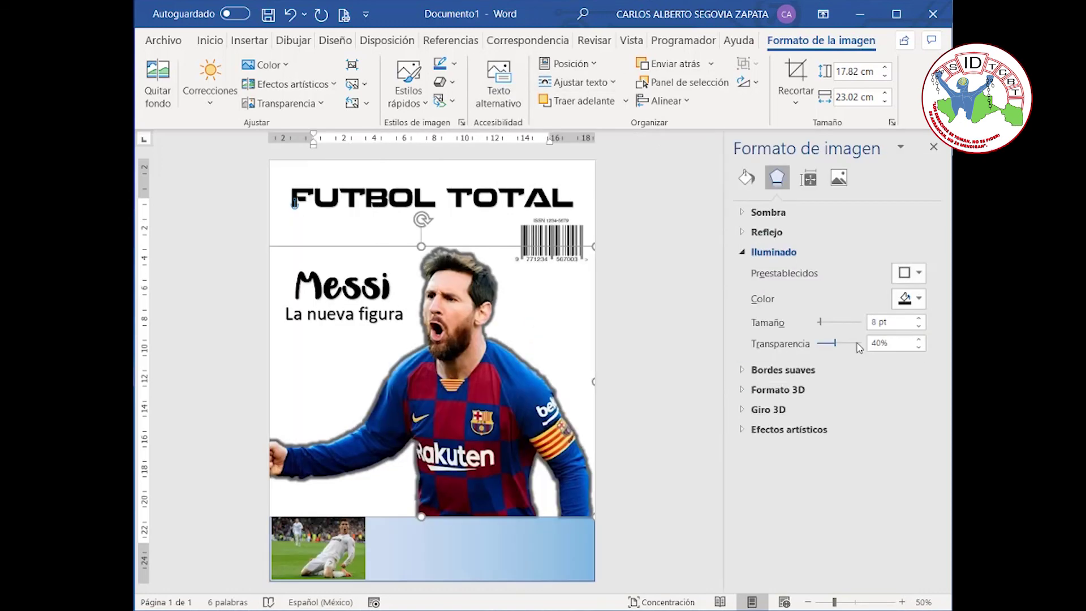
Set the player picture's glow to a size of 25 pt and a transparency of 53%
{"action": "left_click_drag", "start_coordinate": [823, 328], "coordinate": [828, 329]}
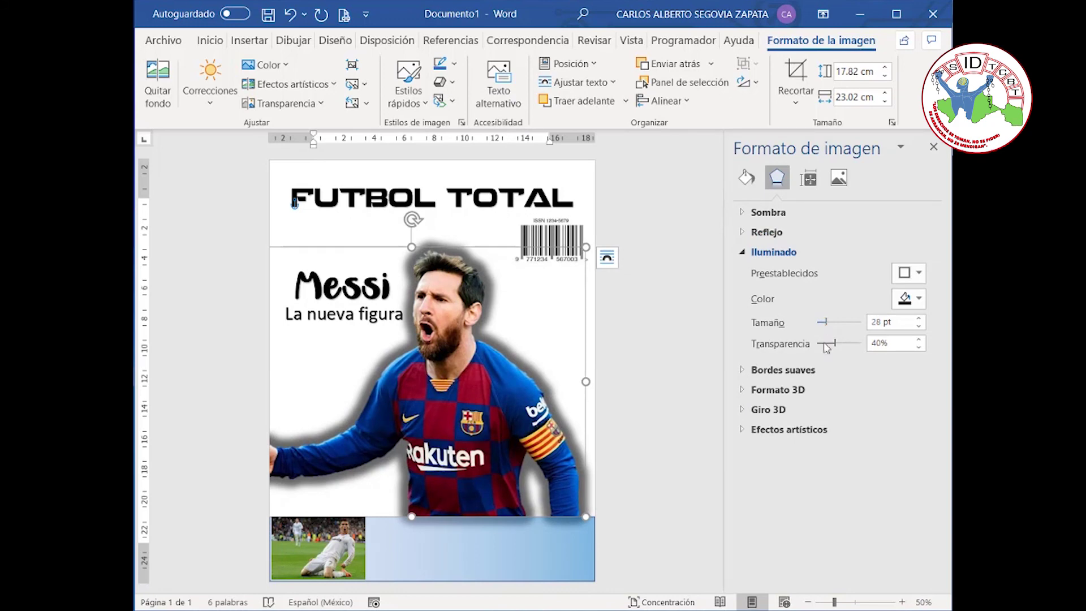
{"action": "mouse_move", "coordinate": [837, 347]}
{"action": "left_mouse_down"}
{"action": "mouse_move", "coordinate": [857, 351]}
{"action": "mouse_move", "coordinate": [841, 349]}
{"action": "left_mouse_up"}
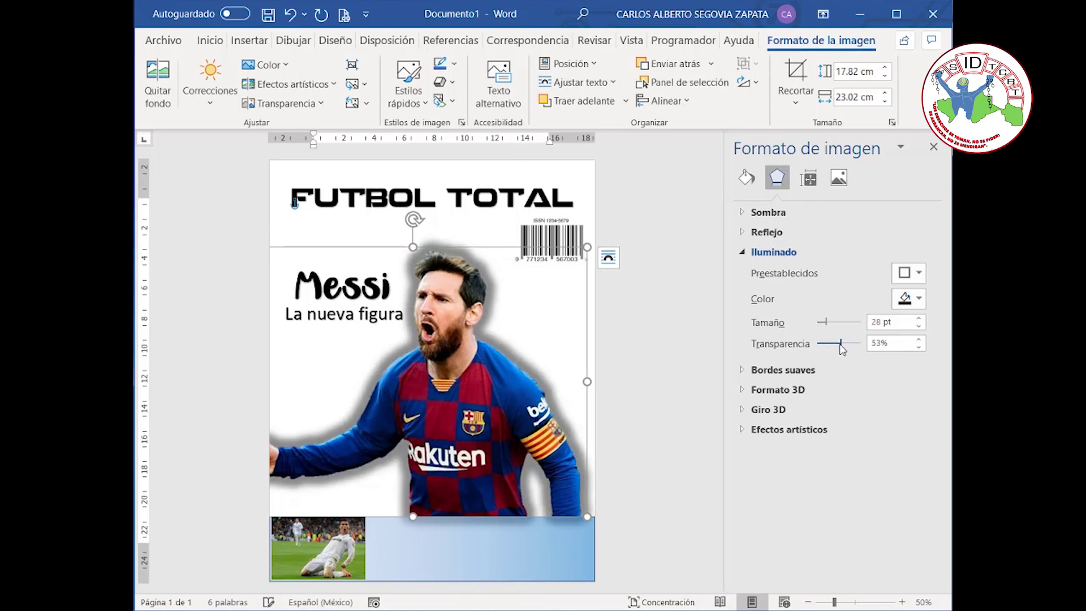
{"action": "left_click", "coordinate": [919, 318]}
{"action": "left_click", "coordinate": [919, 327]}
{"action": "left_click", "coordinate": [919, 327]}
{"action": "left_click", "coordinate": [919, 327]}
{"action": "left_click", "coordinate": [919, 327]}
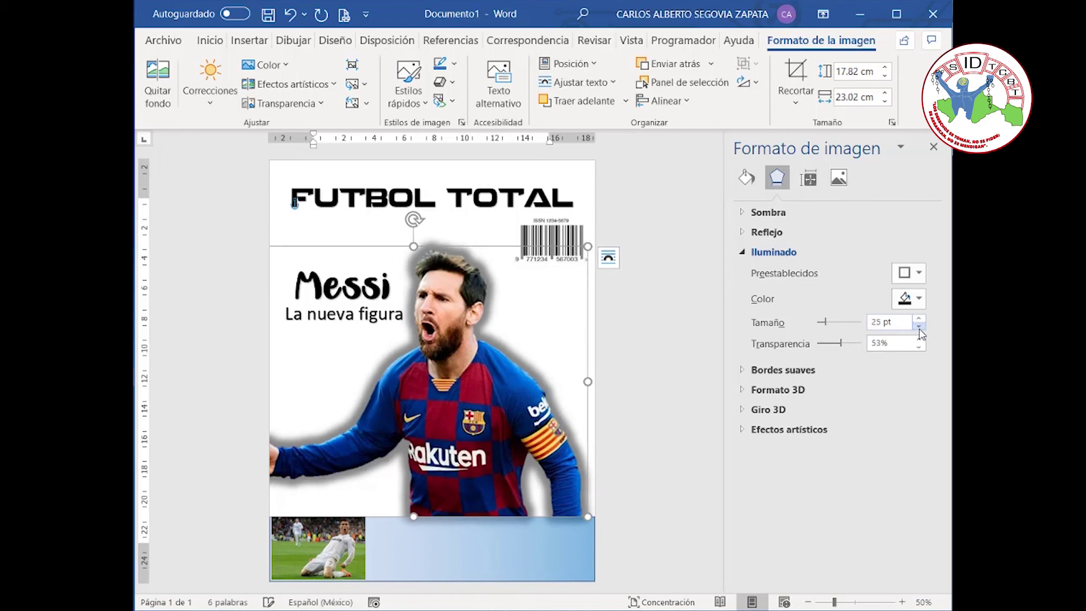
Set the player picture's soft edge size to 0 pt and its glow transparency to 60%
{"action": "left_click", "coordinate": [809, 371]}
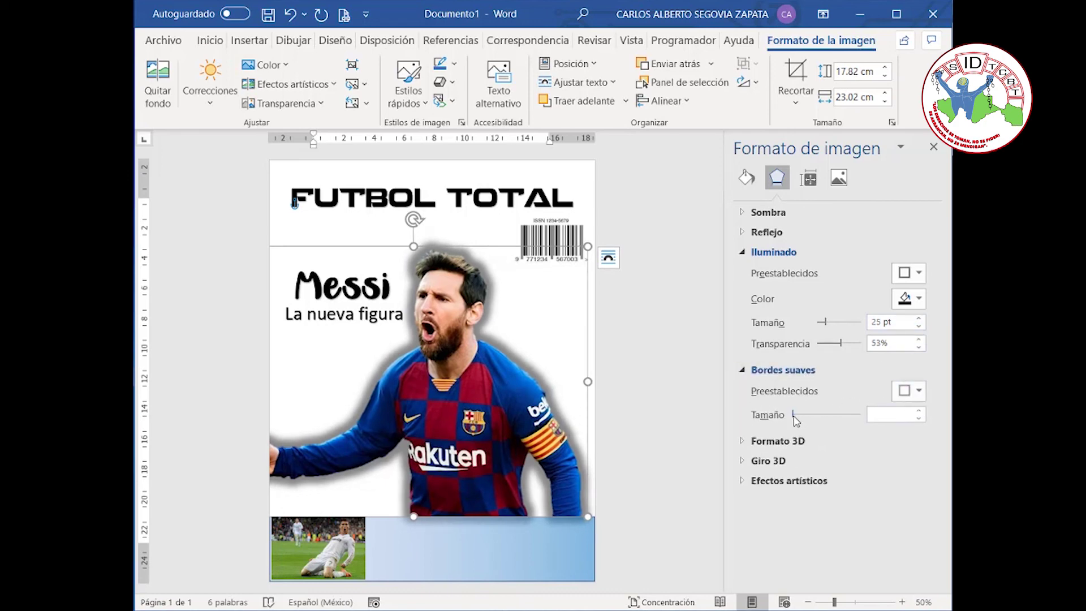
{"action": "mouse_move", "coordinate": [795, 419]}
{"action": "left_mouse_down"}
{"action": "mouse_move", "coordinate": [810, 414]}
{"action": "mouse_move", "coordinate": [786, 415]}
{"action": "left_mouse_up"}
{"action": "left_click", "coordinate": [918, 346]}
{"action": "left_click", "coordinate": [918, 346]}
{"action": "left_click", "coordinate": [916, 339]}
{"action": "left_click", "coordinate": [915, 340]}
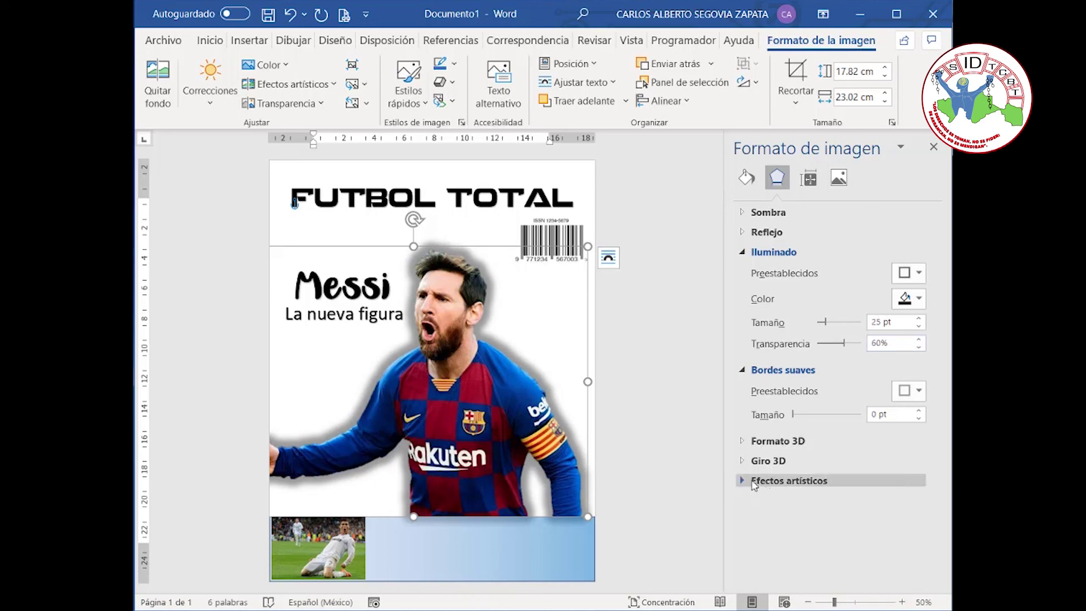
{"action": "left_click", "coordinate": [580, 435]}
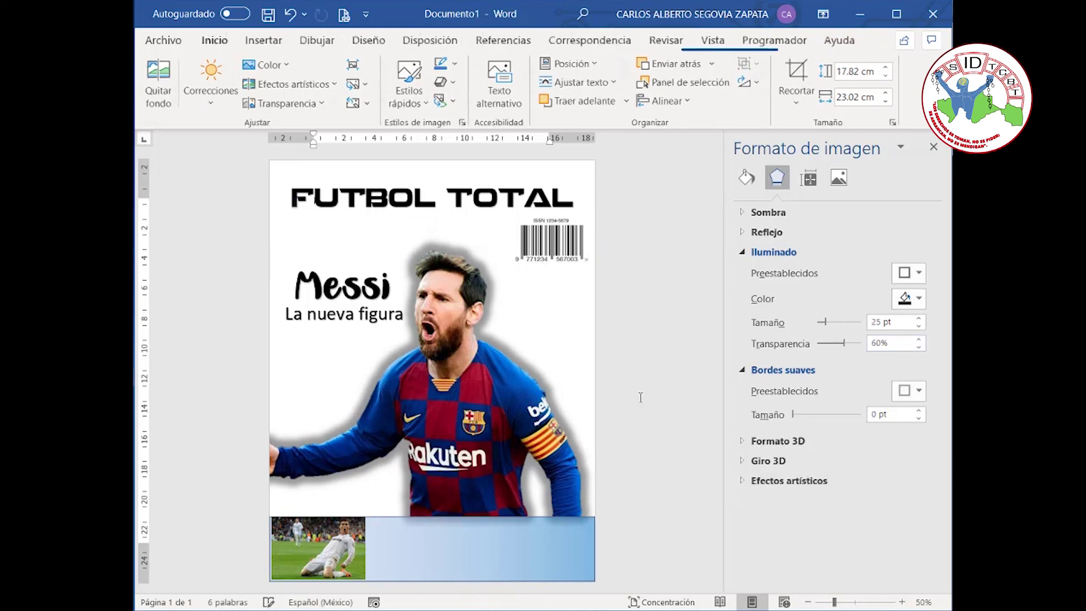
Nudge the large player picture right to the page edge, keeping its base on the band, and close the formatting pane
{"action": "left_click", "coordinate": [556, 433]}
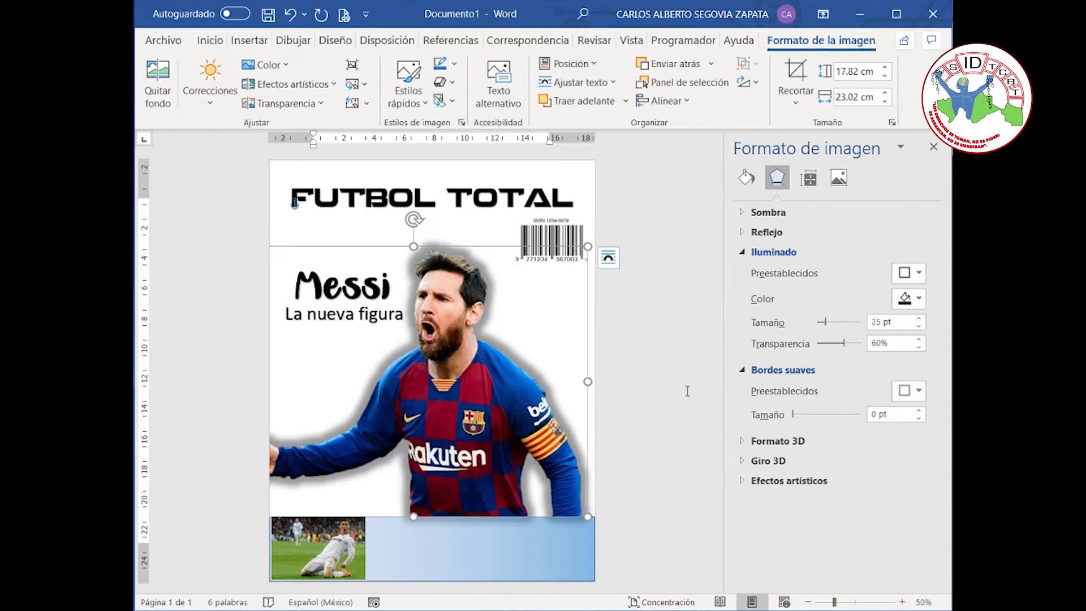
{"action": "key", "text": "Right"}
{"action": "key", "text": "Right"}
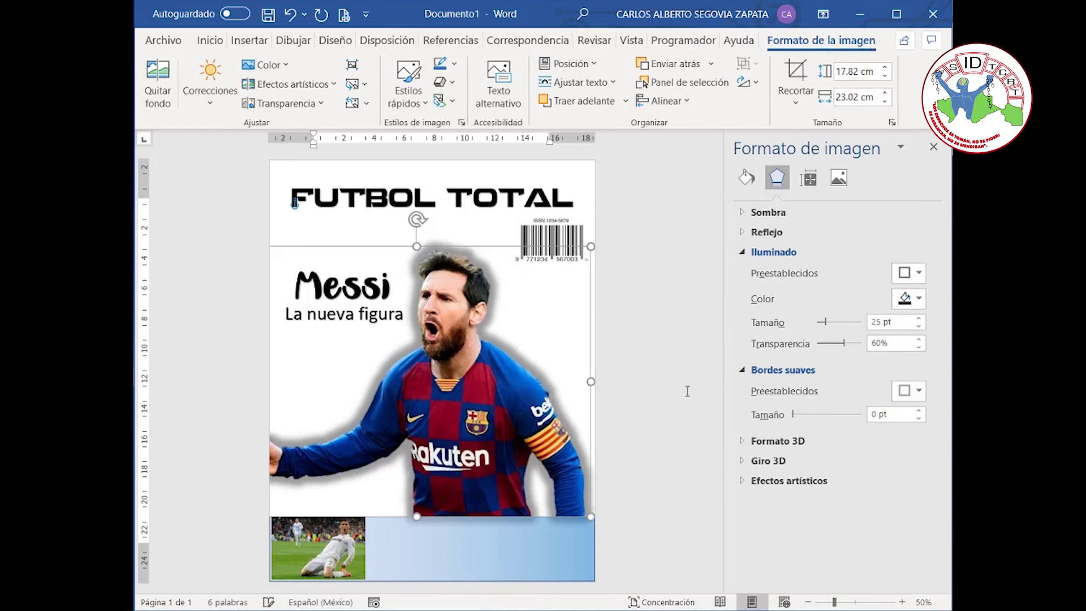
{"action": "key", "text": "Up"}
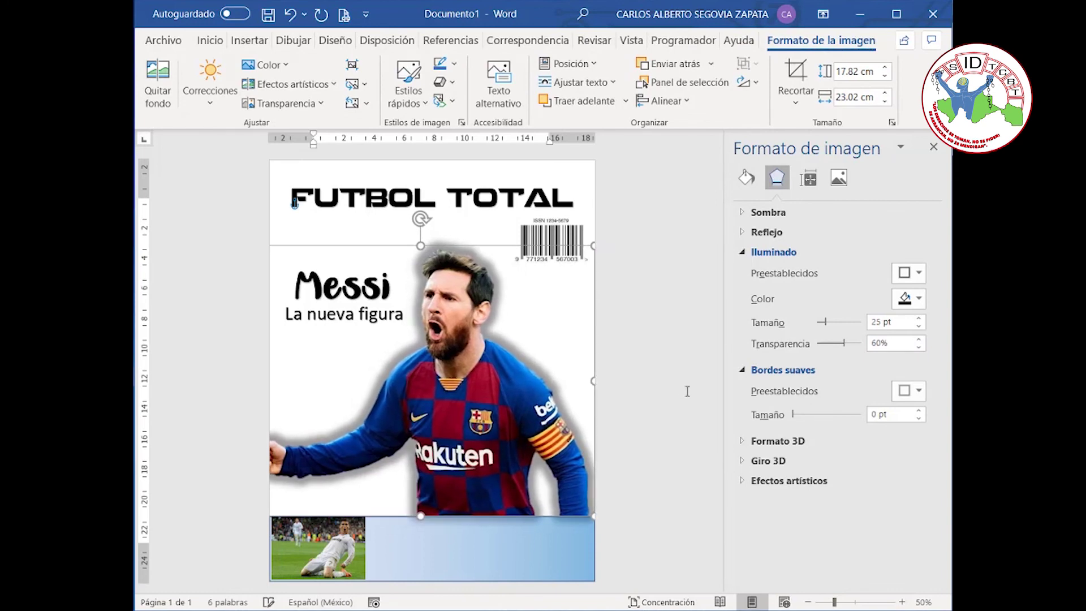
{"action": "key", "text": "Down"}
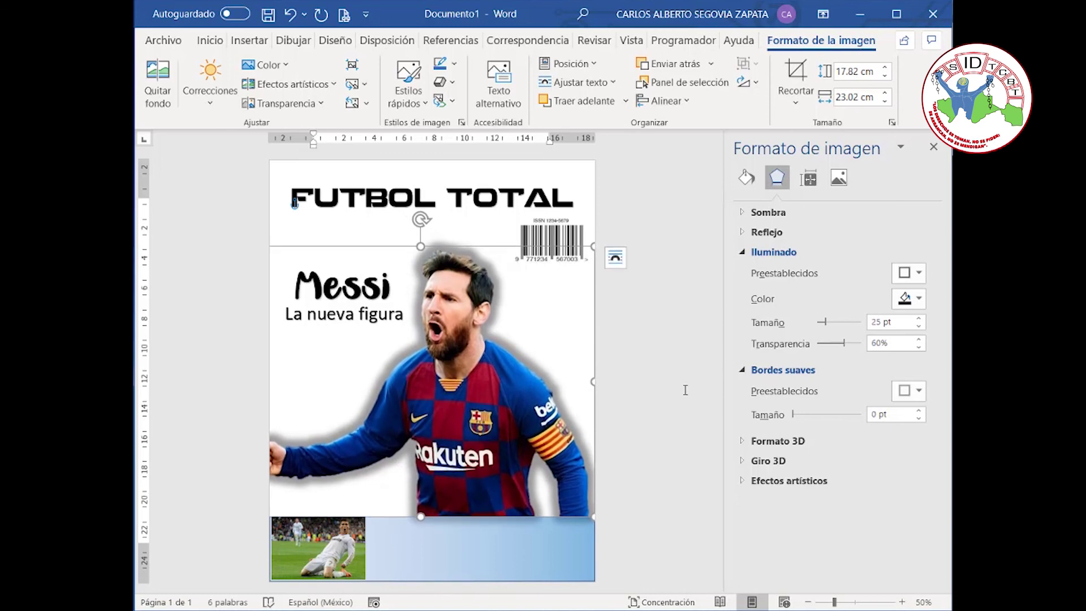
{"action": "left_click", "coordinate": [685, 390]}
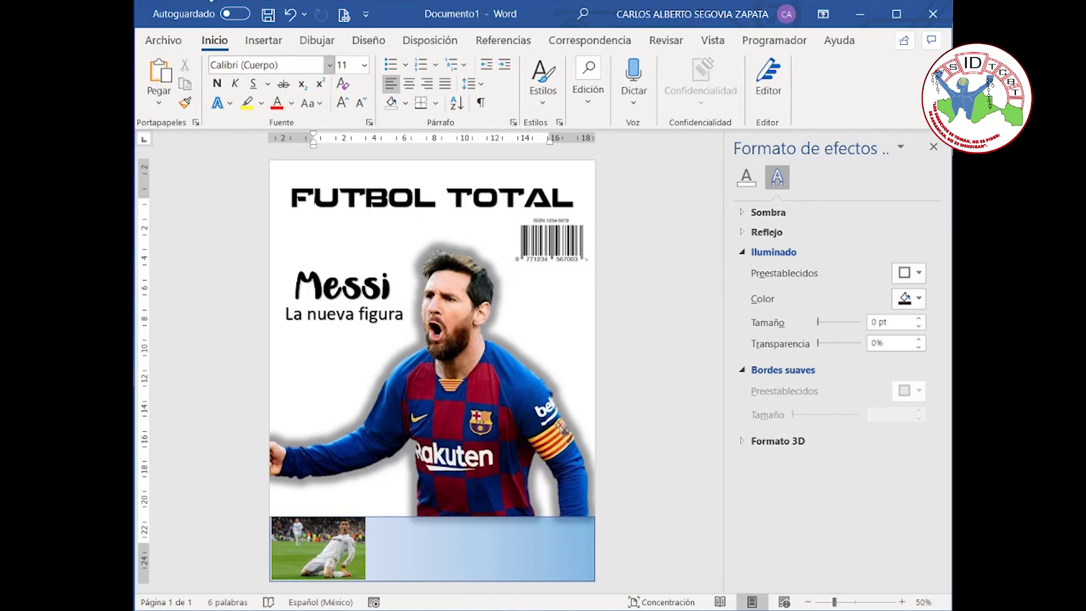
{"action": "left_click", "coordinate": [933, 147]}
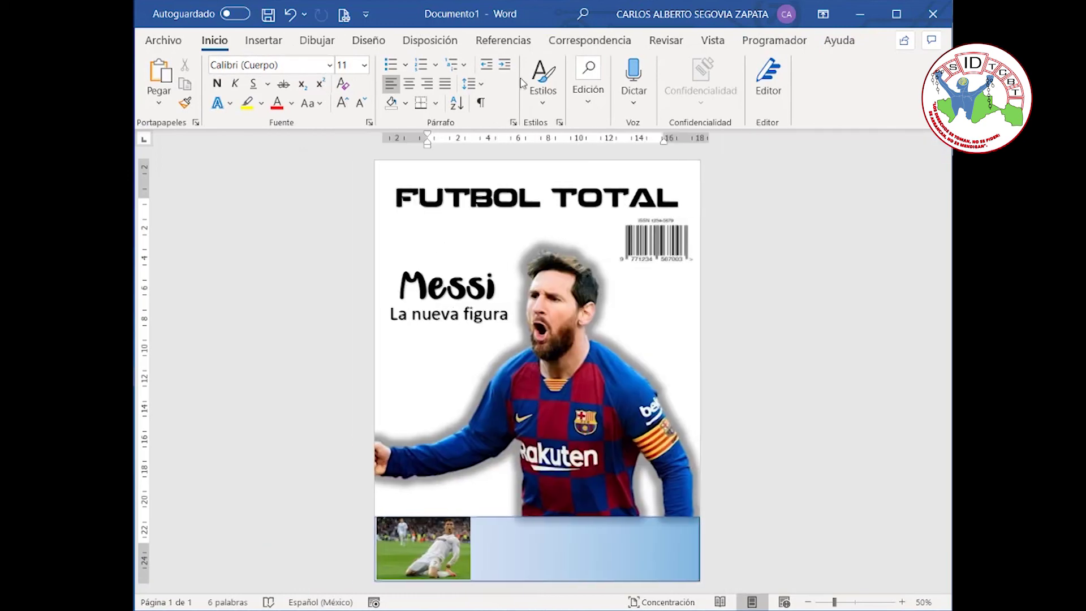
Insert the stadium picture "fondo" from the "revista digital" folder on this device
{"action": "left_click", "coordinate": [263, 40]}
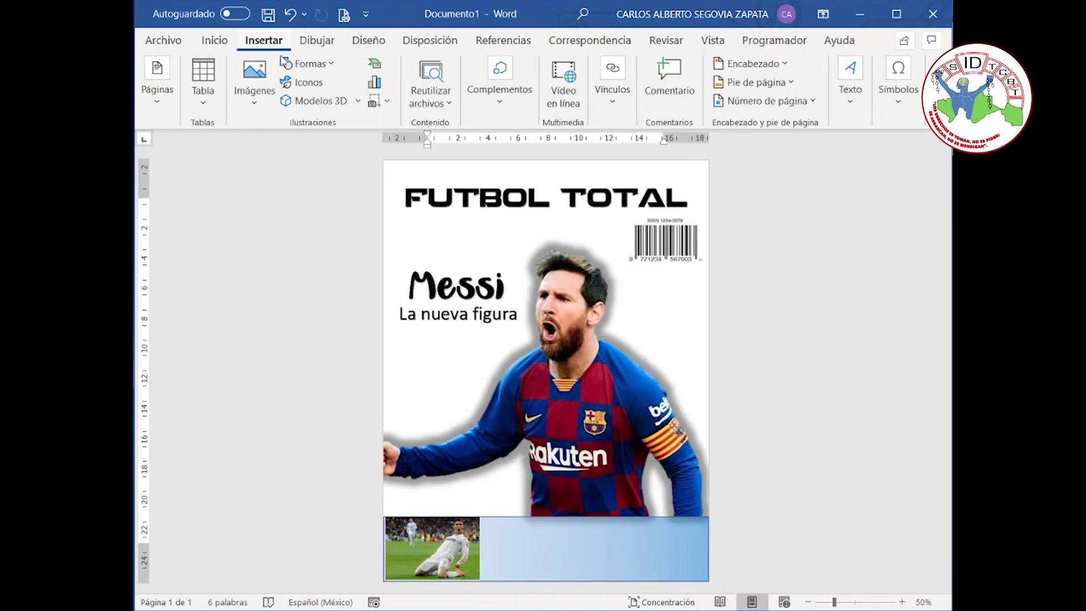
{"action": "left_click", "coordinate": [261, 101]}
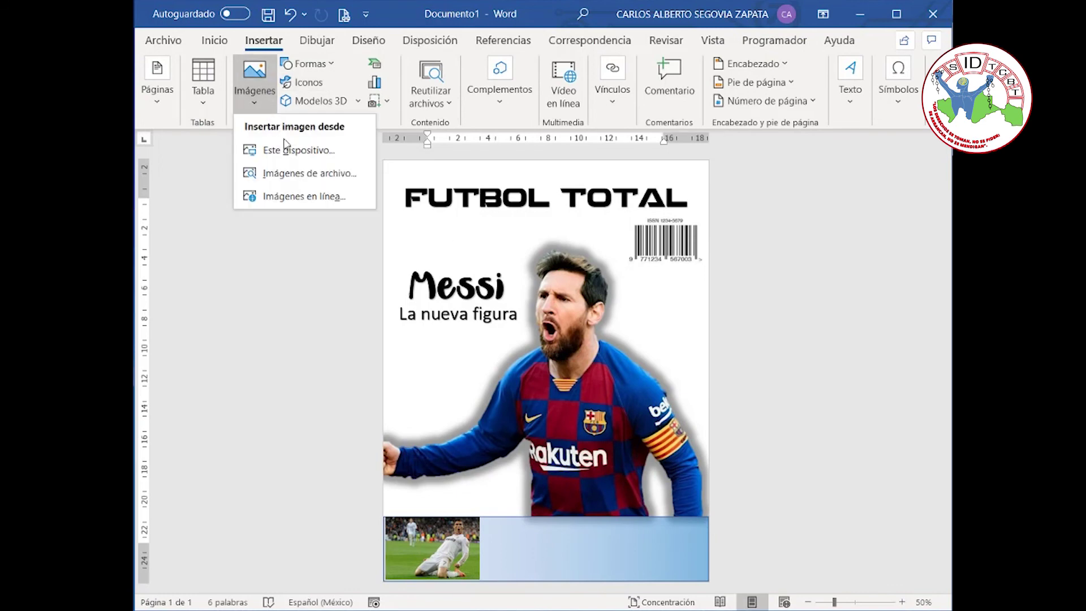
{"action": "left_click", "coordinate": [286, 148]}
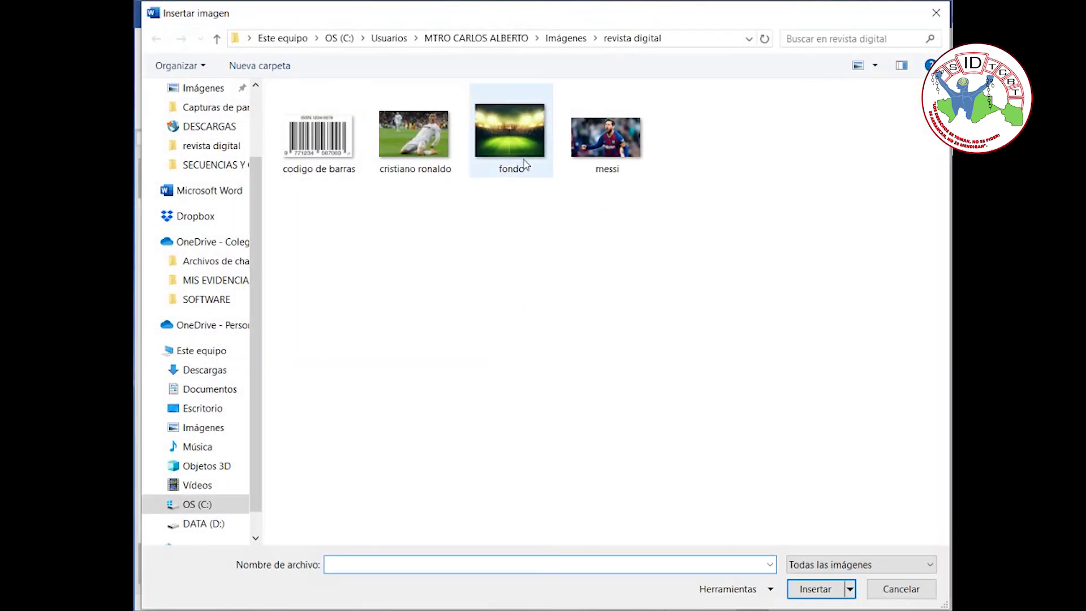
{"action": "left_click", "coordinate": [524, 163]}
{"action": "left_click", "coordinate": [815, 590]}
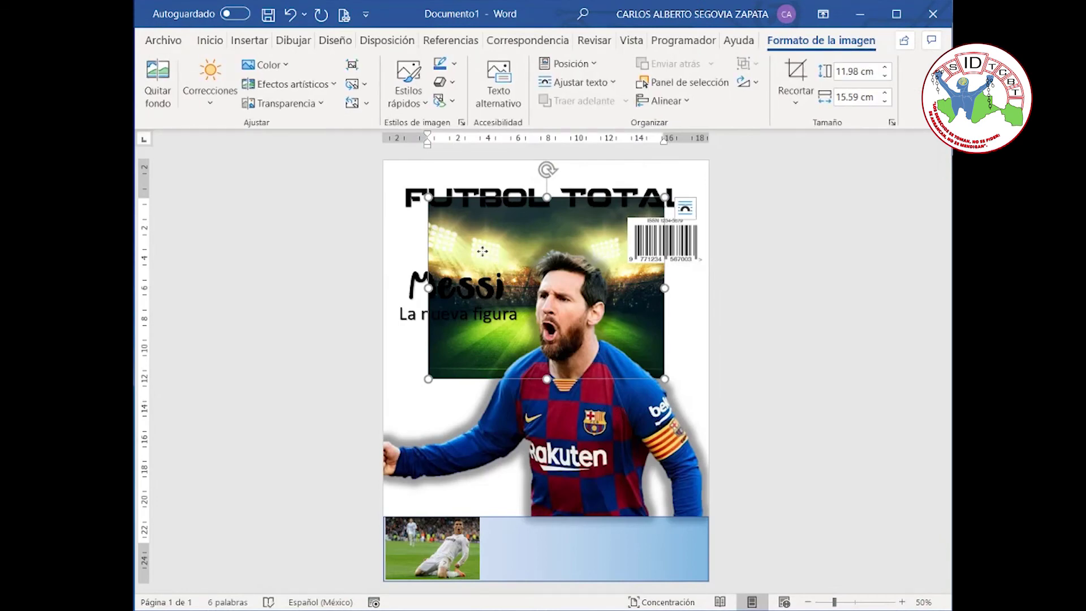
{"action": "left_click_drag", "start_coordinate": [491, 255], "coordinate": [452, 228]}
{"action": "key", "text": "ctrl+z"}
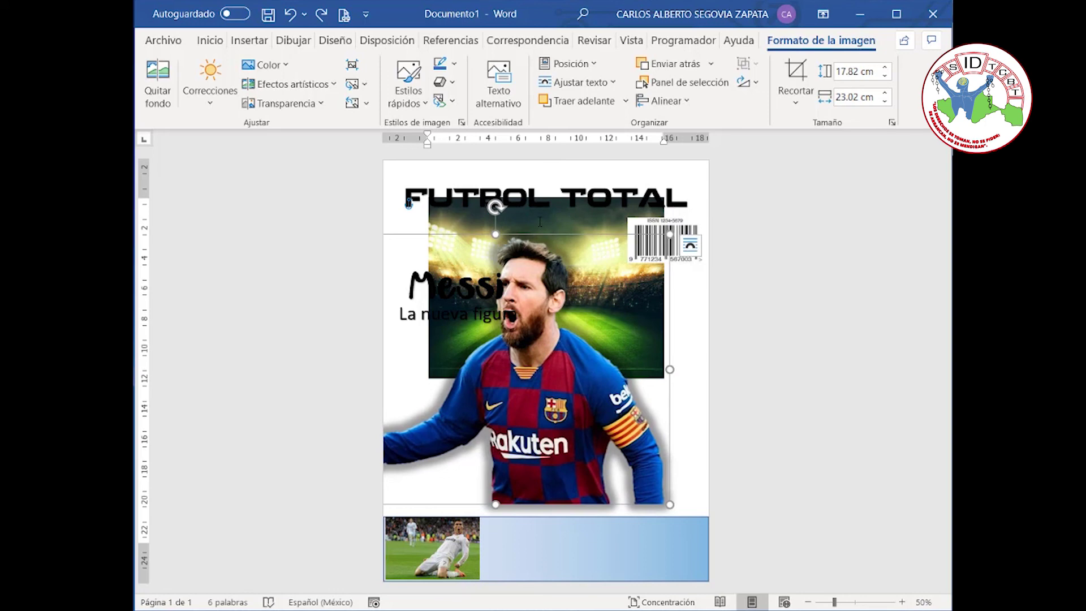
{"action": "key", "text": "ctrl+y"}
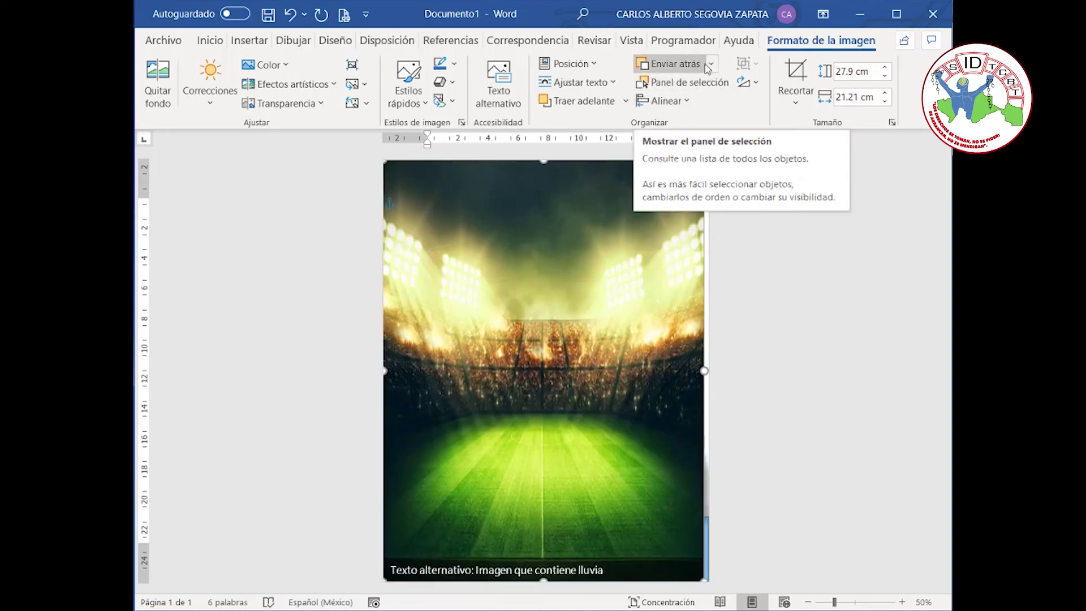
Send the page-filling stadium picture to the back, behind all the other cover elements
{"action": "left_click", "coordinate": [684, 65]}
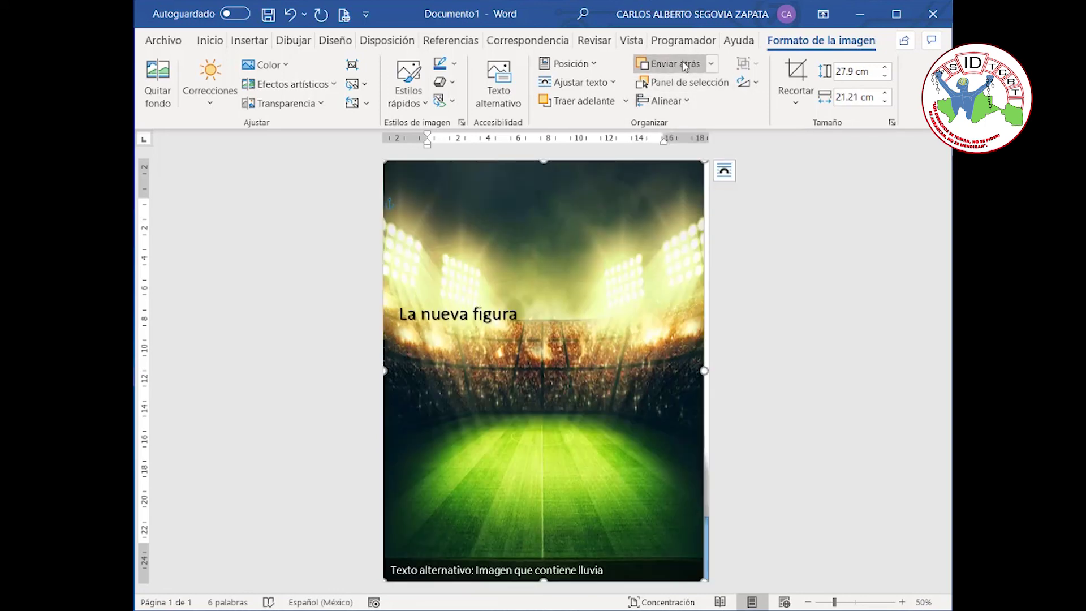
{"action": "left_click", "coordinate": [711, 64]}
{"action": "left_click", "coordinate": [712, 110]}
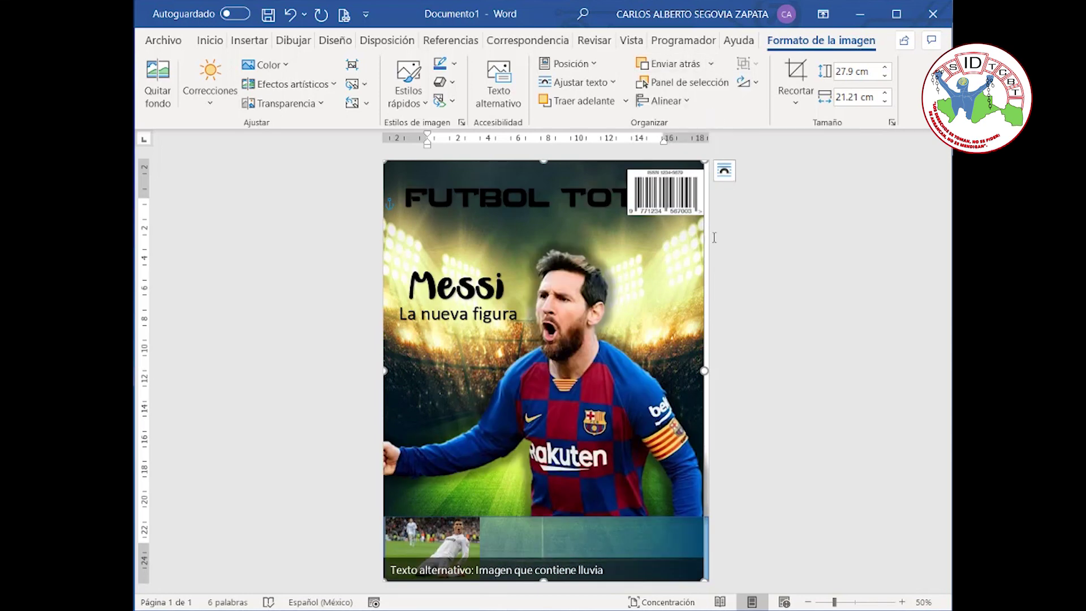
{"action": "left_click", "coordinate": [832, 340]}
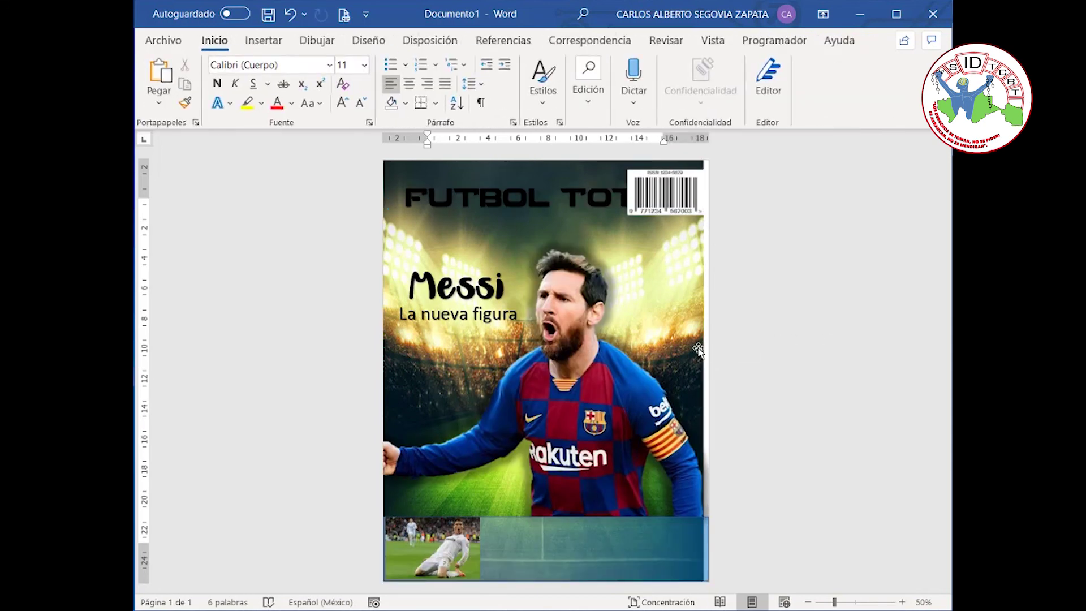
Widen the stadium background slightly so it reaches the page's right edge
{"action": "left_click", "coordinate": [701, 365]}
{"action": "left_click", "coordinate": [659, 237]}
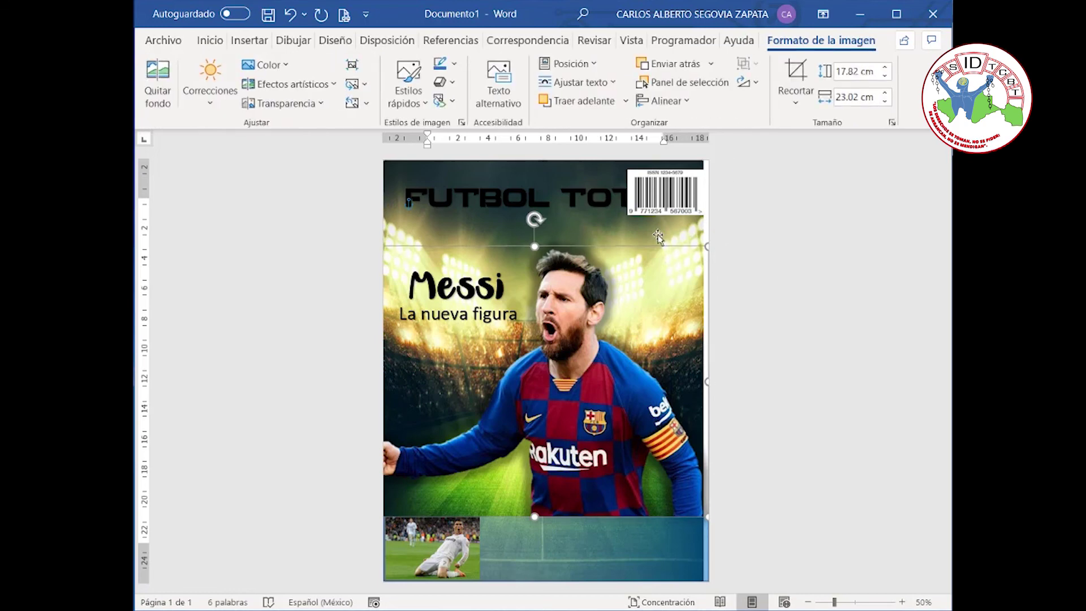
{"action": "left_click_drag", "start_coordinate": [708, 368], "coordinate": [713, 368]}
Move the barcode below the end of the title and shrink it to about 2.58 by 4.31 cm
{"action": "left_click", "coordinate": [668, 201]}
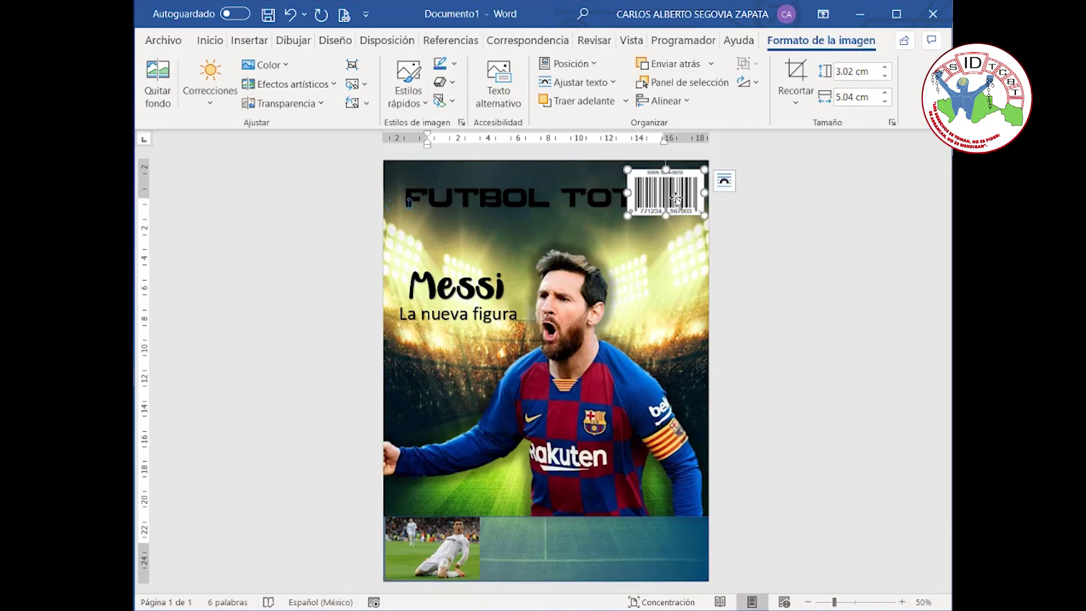
{"action": "left_click_drag", "start_coordinate": [677, 203], "coordinate": [637, 256]}
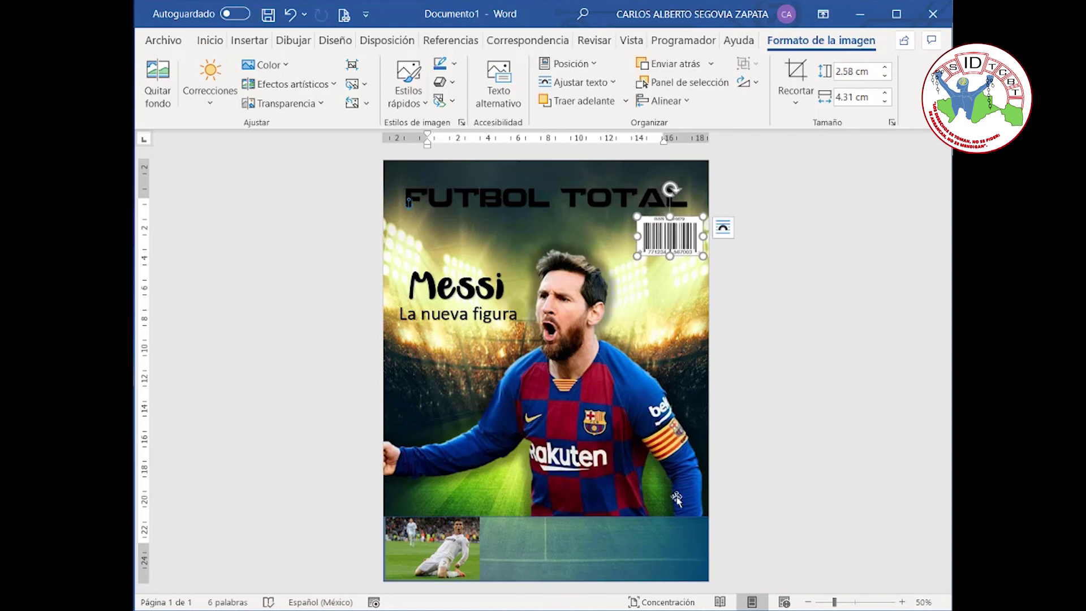